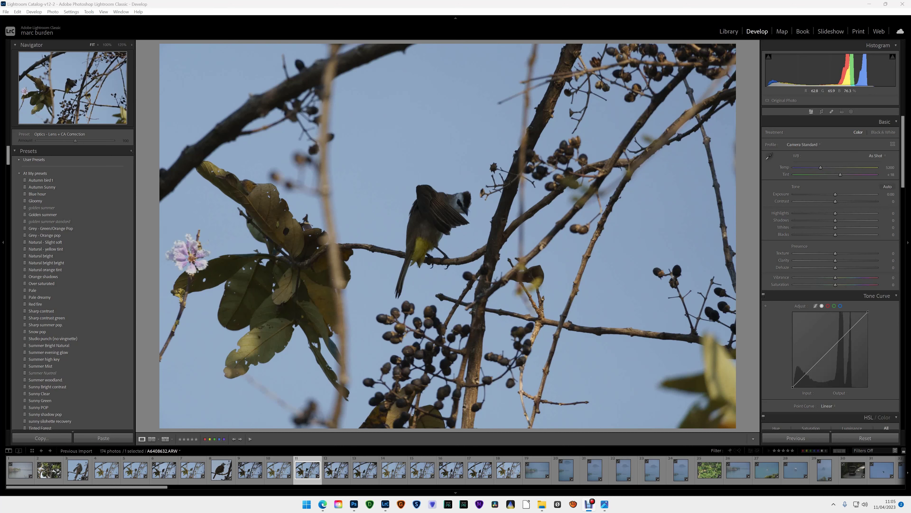
- Crop the photo to a 1 x 1 square tightly framing the bird and its perch
{"action": "left_click", "coordinate": [822, 111]}
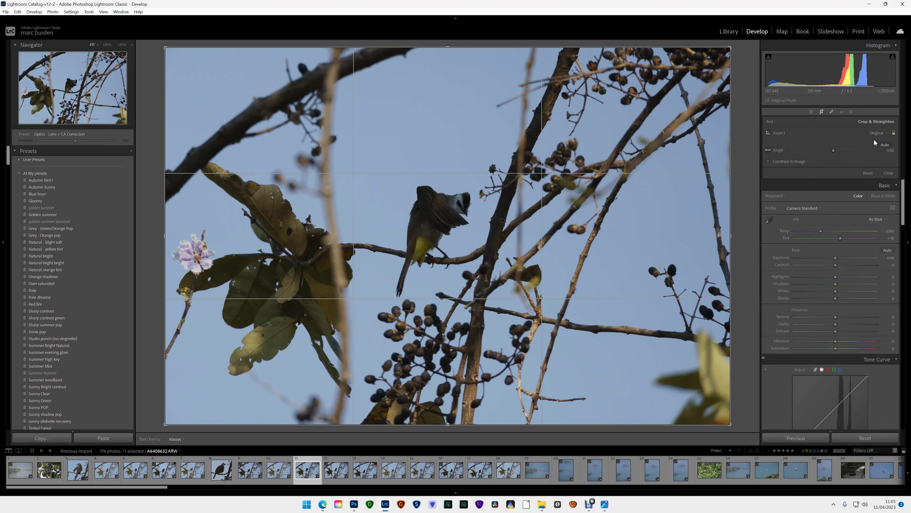
{"action": "left_click", "coordinate": [877, 133]}
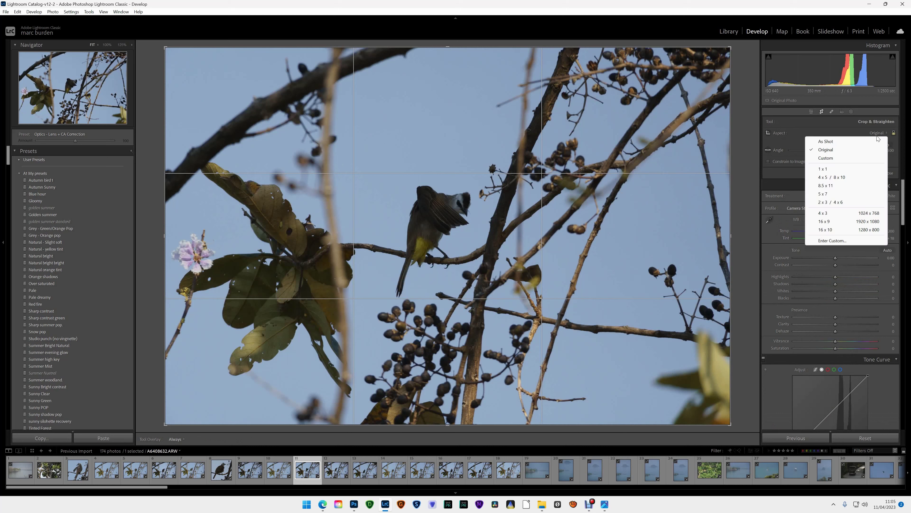
{"action": "left_click", "coordinate": [863, 170]}
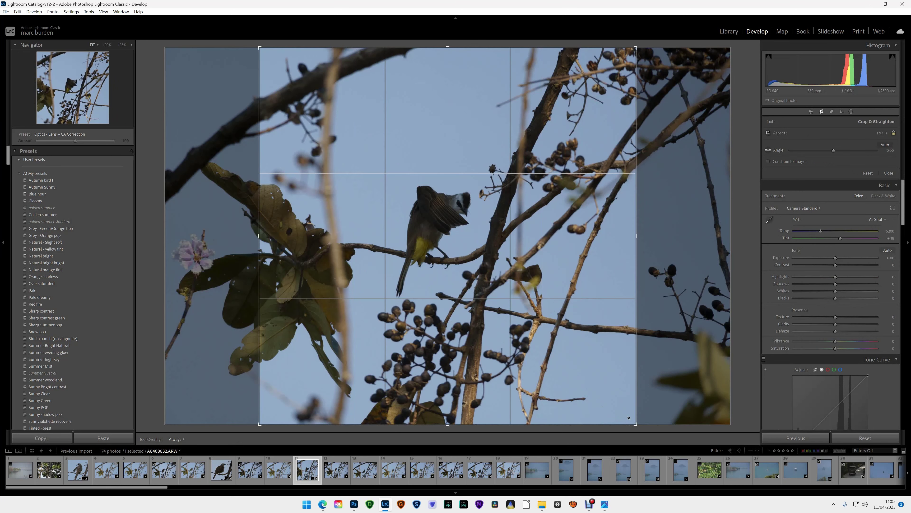
{"action": "left_click_drag", "start_coordinate": [590, 382], "coordinate": [507, 295]}
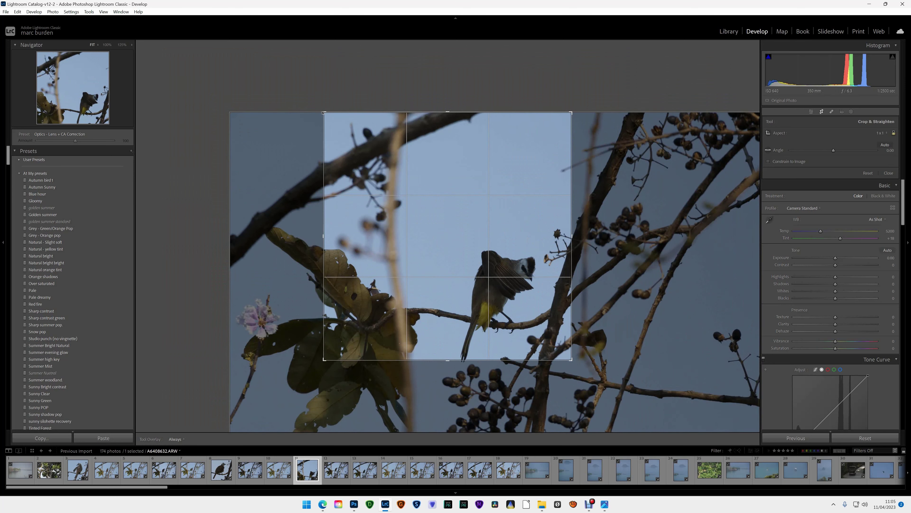
{"action": "left_click_drag", "start_coordinate": [324, 113], "coordinate": [369, 158]}
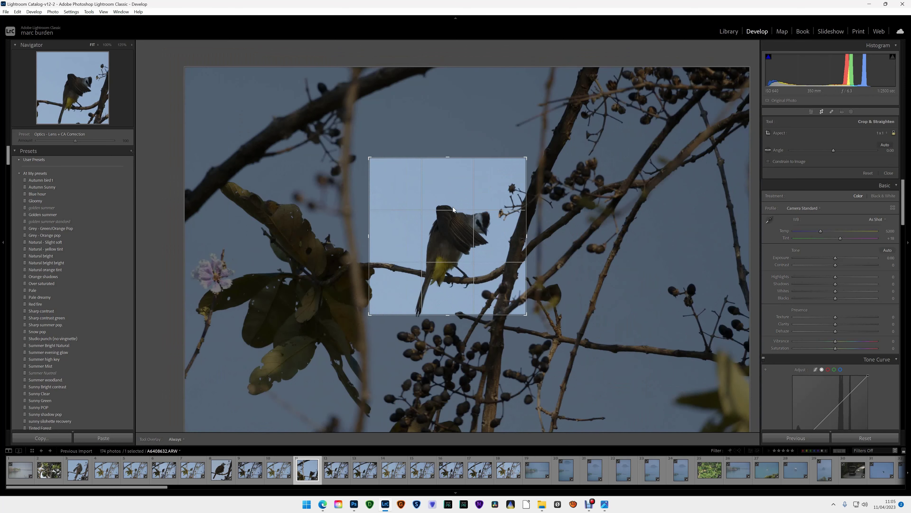
{"action": "left_click_drag", "start_coordinate": [458, 226], "coordinate": [444, 212]}
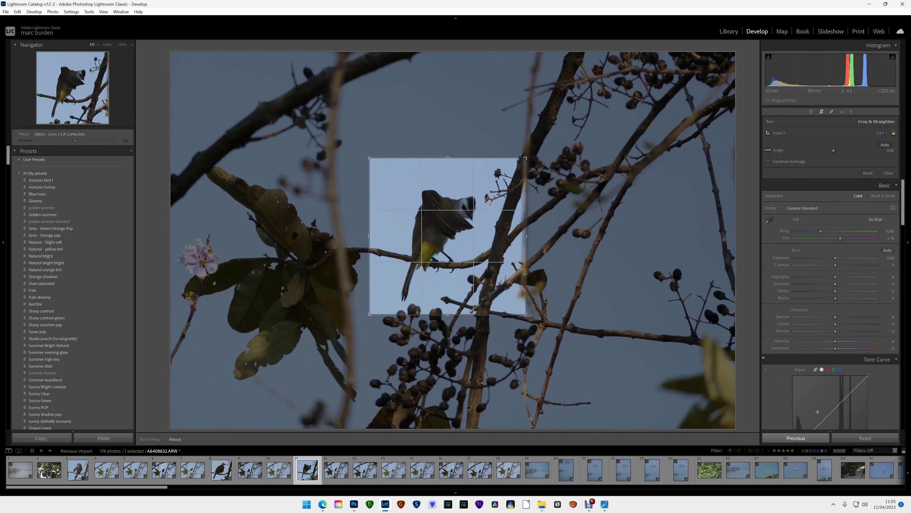
{"action": "left_click", "coordinate": [811, 114]}
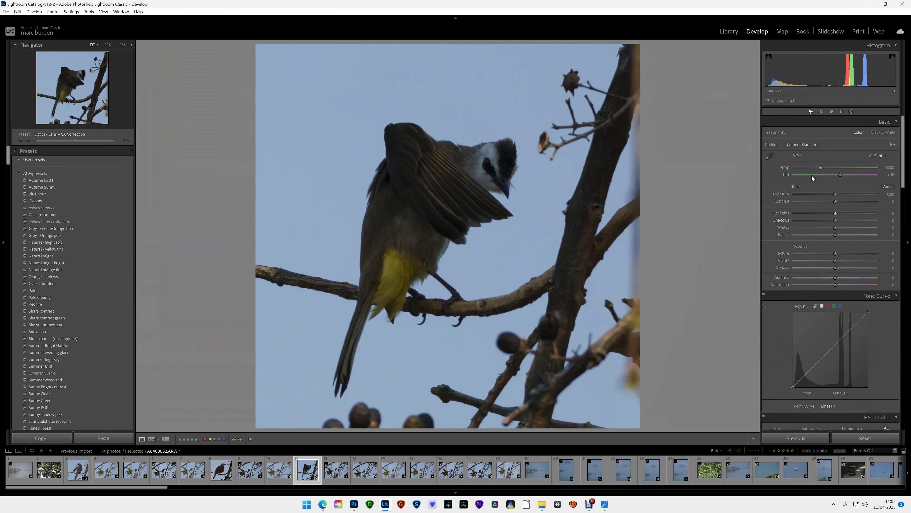
- Raise Shadows to about +75 and warm the white balance temperature to about 5600
{"action": "left_click_drag", "start_coordinate": [845, 219], "coordinate": [868, 208]}
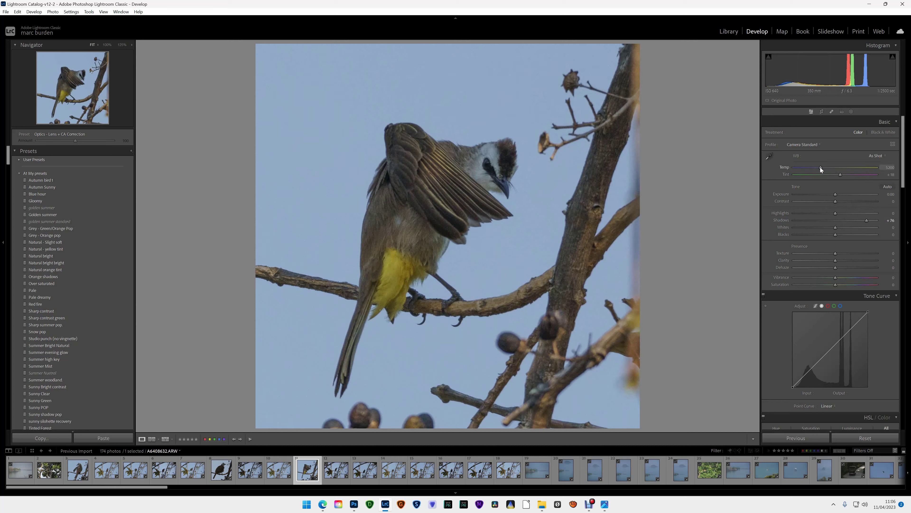
{"action": "left_click_drag", "start_coordinate": [820, 168], "coordinate": [823, 166]}
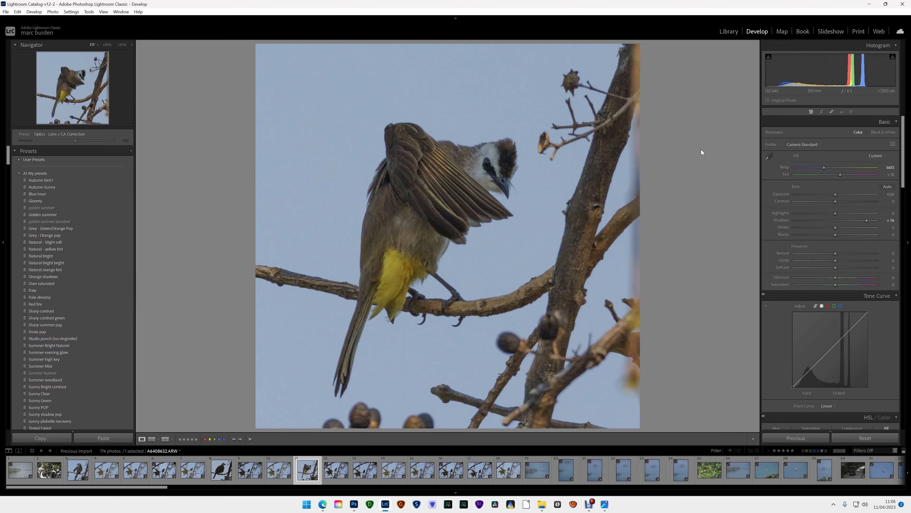
- Tighten the square crop slightly from its right side to trim the blurred stem beside the trunk
{"action": "left_click", "coordinate": [822, 111]}
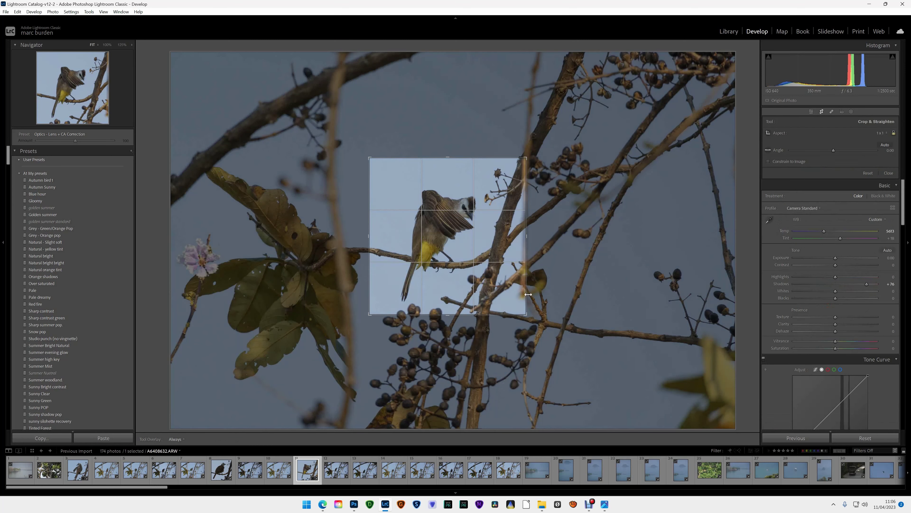
{"action": "left_click_drag", "start_coordinate": [527, 235], "coordinate": [515, 236]}
{"action": "left_click", "coordinate": [822, 111]}
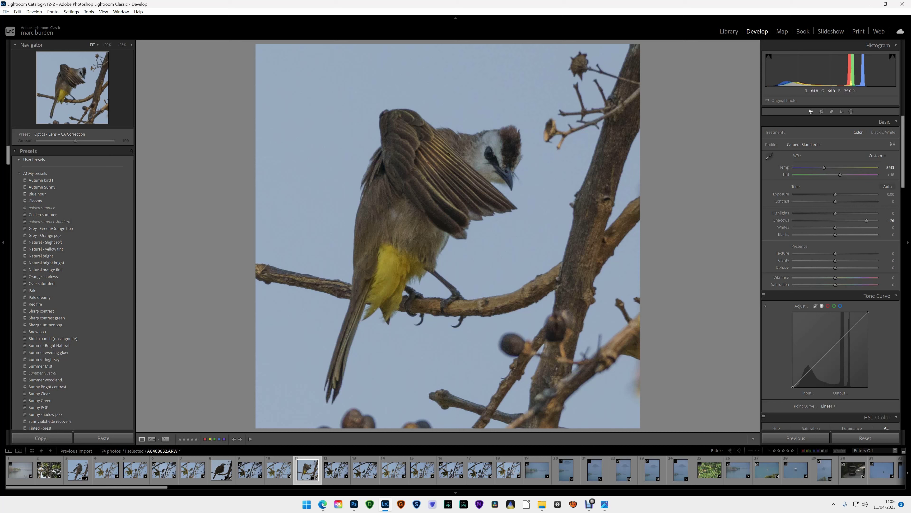
- Send the cropped bird photo to Adobe Photoshop 2023 for editing
{"action": "right_click", "coordinate": [413, 120]}
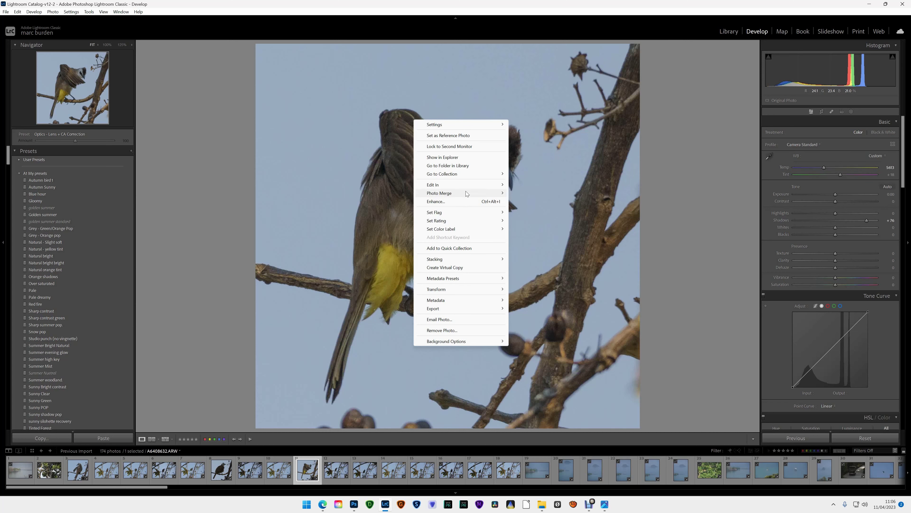
{"action": "mouse_move", "coordinate": [466, 189]}
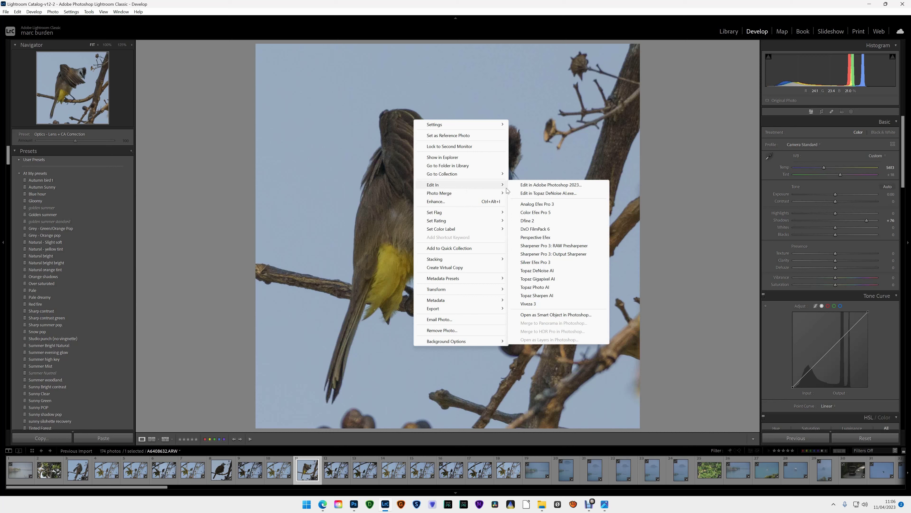
{"action": "left_click", "coordinate": [548, 186]}
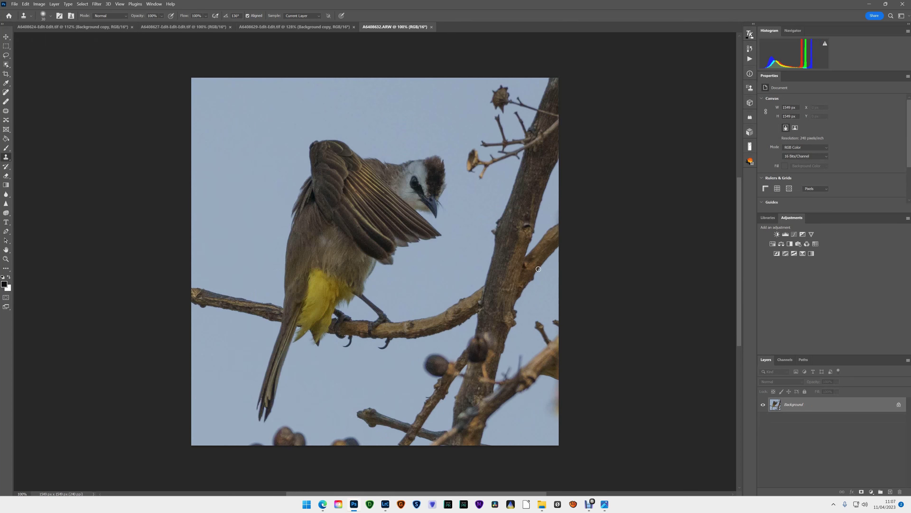
- Duplicate the Background layer, keeping the default copy name
{"action": "right_click", "coordinate": [799, 405]}
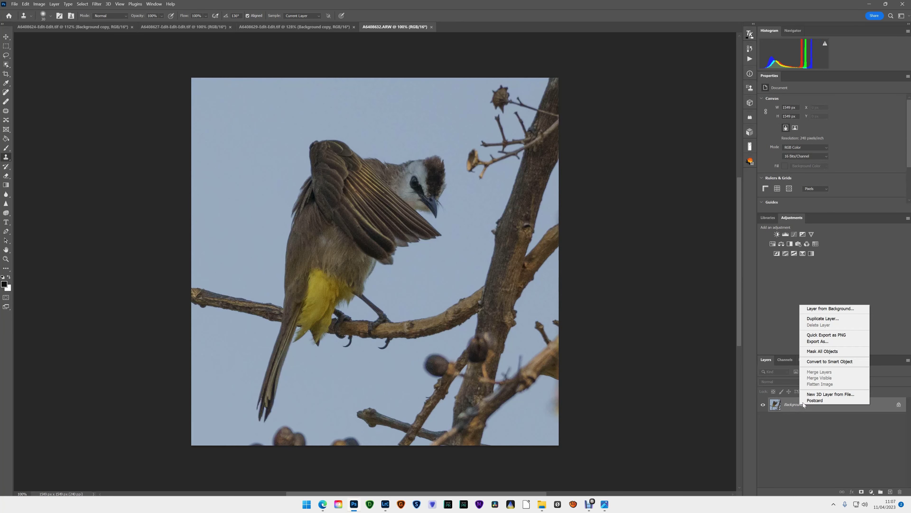
{"action": "left_click", "coordinate": [823, 319]}
{"action": "left_click", "coordinate": [514, 147]}
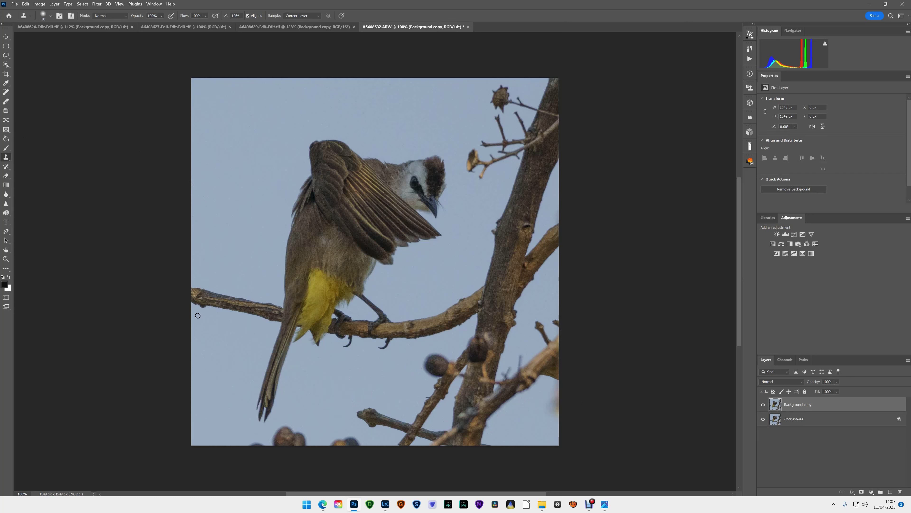
- Enlarge the Clone Stamp brush to 150 px and check its hardness in the brush settings
{"action": "key", "text": "bracketright"}
{"action": "key", "text": "bracketright"}
{"action": "key", "text": "bracketright"}
{"action": "key", "text": "bracketright"}
{"action": "key", "text": "bracketright"}
{"action": "key", "text": "bracketright"}
{"action": "key", "text": "bracketright"}
{"action": "key", "text": "bracketright"}
{"action": "key", "text": "bracketright"}
{"action": "left_click", "coordinate": [50, 16]}
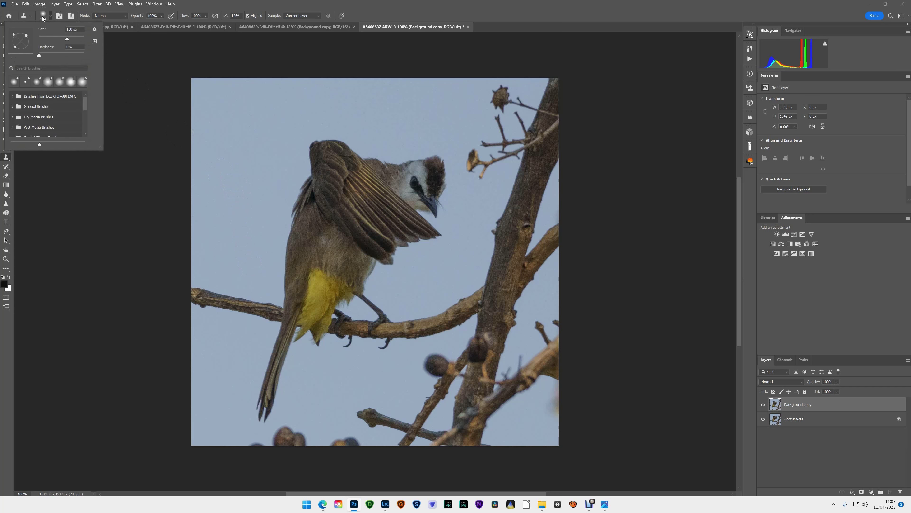
{"action": "key", "text": "alt"}
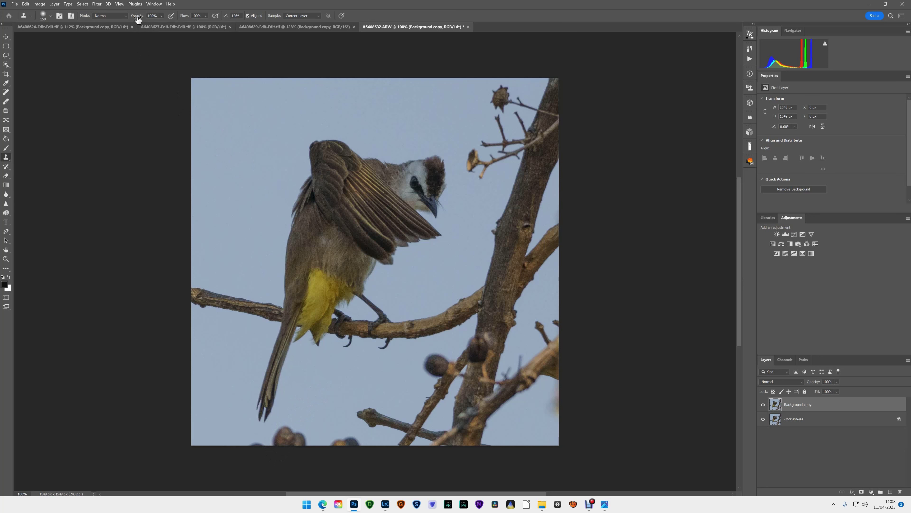
{"action": "left_click", "coordinate": [50, 15]}
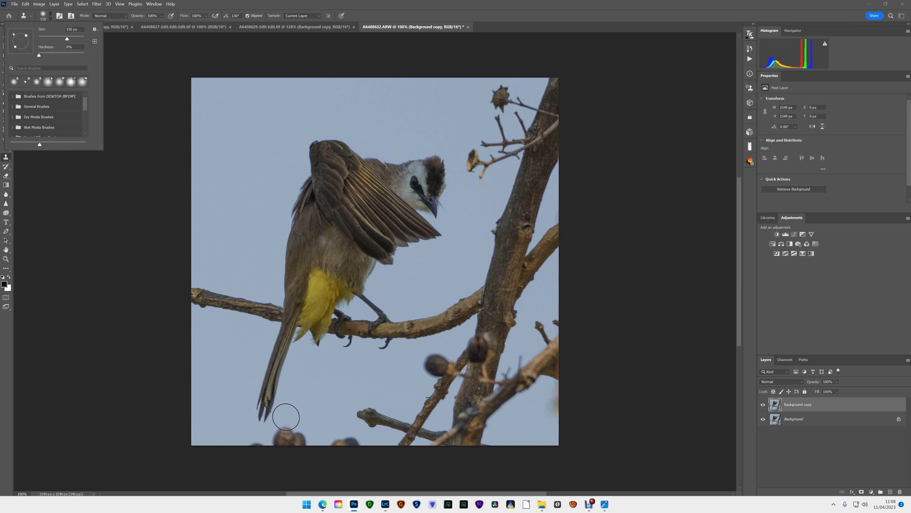
- Clone clean sky over the berries along the photo's lower edge, below and beside the bird's tail
{"action": "left_click", "coordinate": [300, 412]}
{"action": "mouse_move", "coordinate": [304, 428]}
{"action": "left_mouse_down"}
{"action": "mouse_move", "coordinate": [257, 446]}
{"action": "mouse_move", "coordinate": [289, 455]}
{"action": "mouse_move", "coordinate": [242, 431]}
{"action": "left_mouse_up"}
{"action": "left_click", "coordinate": [216, 409], "text": "alt"}
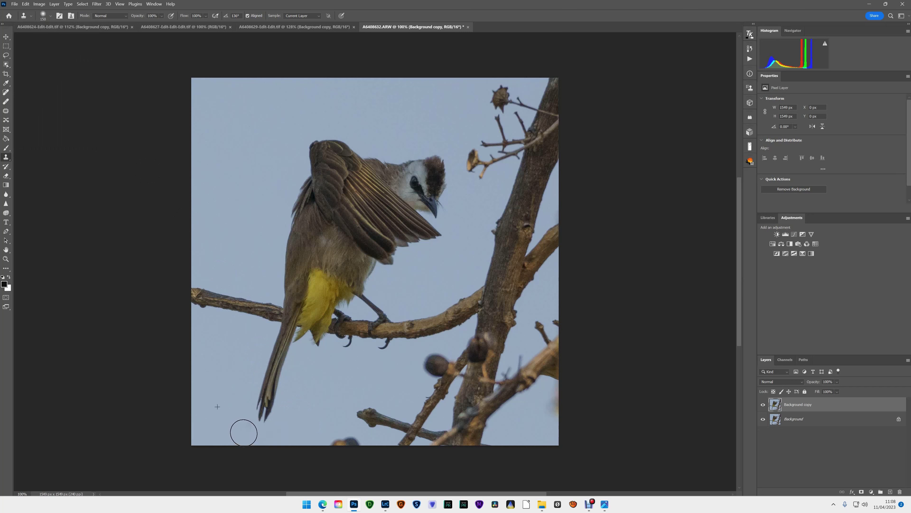
{"action": "mouse_move", "coordinate": [334, 444]}
{"action": "left_mouse_down"}
{"action": "mouse_move", "coordinate": [350, 434]}
{"action": "mouse_move", "coordinate": [355, 440]}
{"action": "left_mouse_up"}
- Try to clone over the berries and twig crossing the lower trunk, and undo the misplaced strokes
{"action": "left_click_drag", "start_coordinate": [470, 366], "coordinate": [467, 355]}
{"action": "key", "text": "ctrl+z"}
{"action": "left_click_drag", "start_coordinate": [444, 387], "coordinate": [437, 372]}
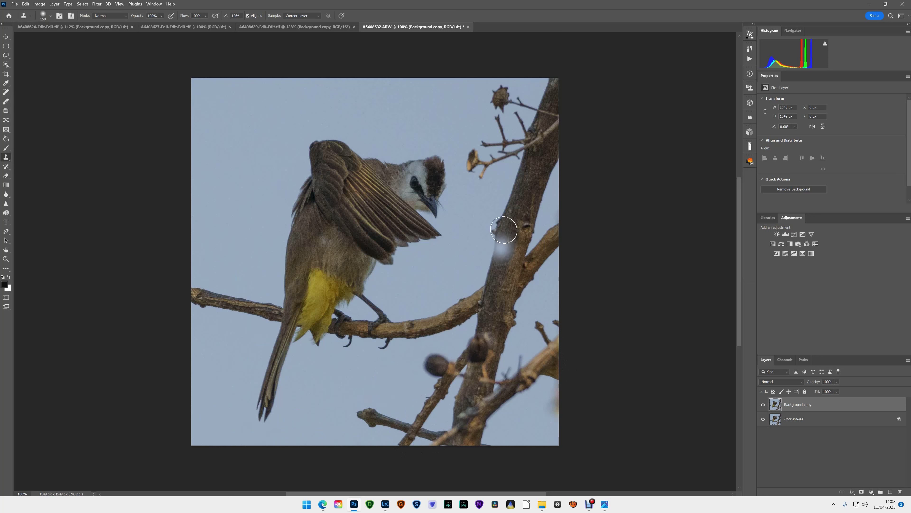
{"action": "left_click", "coordinate": [494, 259]}
{"action": "key", "text": "ctrl+z"}
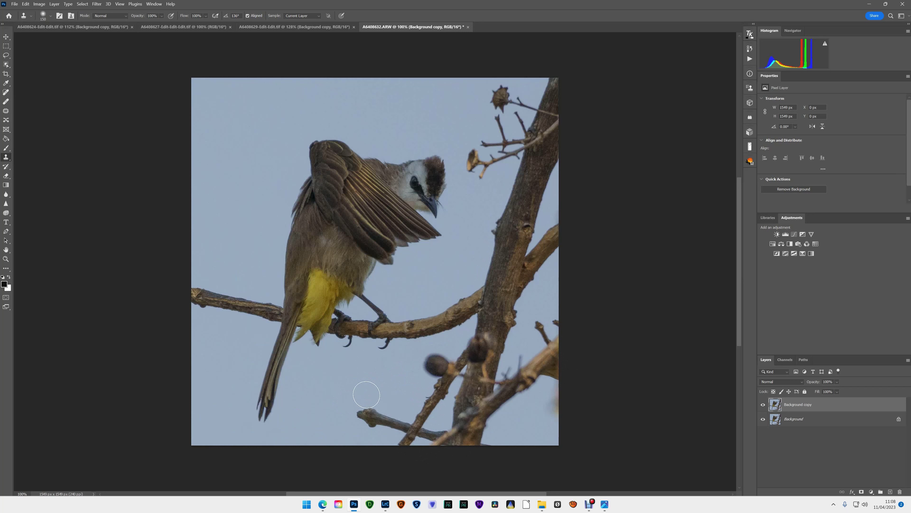
- Clone sky over the broken twig, thin branch and berry beside the lower trunk, enlarging the brush for the wider areas
{"action": "left_click", "coordinate": [361, 415]}
{"action": "mouse_move", "coordinate": [361, 415]}
{"action": "left_mouse_down"}
{"action": "mouse_move", "coordinate": [392, 423]}
{"action": "mouse_move", "coordinate": [392, 410]}
{"action": "left_mouse_up"}
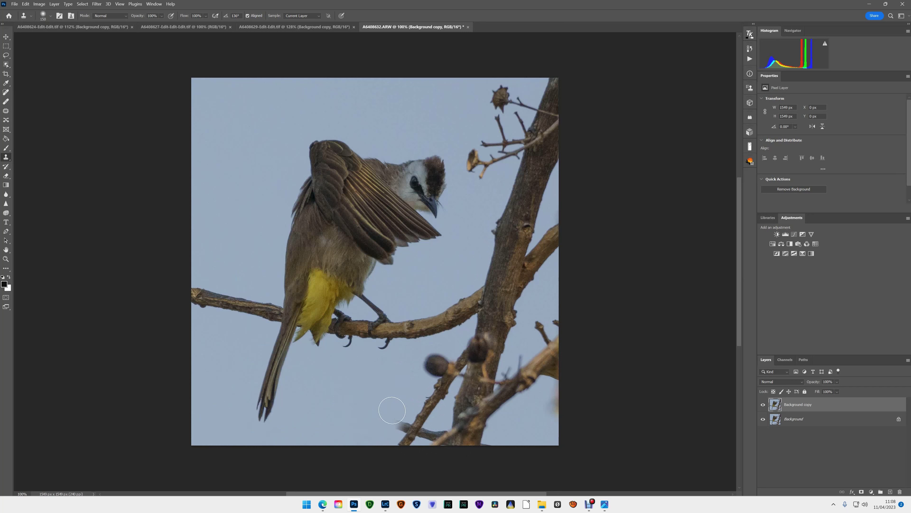
{"action": "key", "text": "bracketright"}
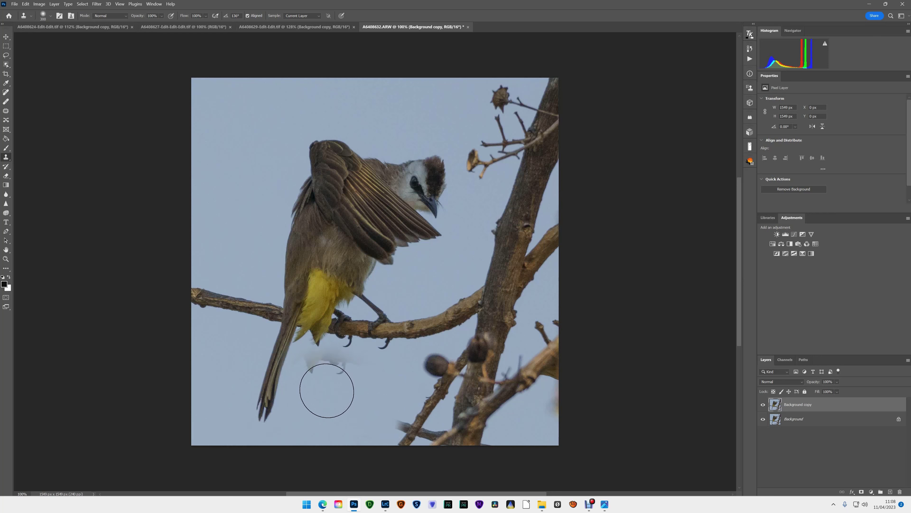
{"action": "left_click", "coordinate": [424, 428]}
{"action": "mouse_move", "coordinate": [424, 428]}
{"action": "left_mouse_down"}
{"action": "mouse_move", "coordinate": [442, 380]}
{"action": "mouse_move", "coordinate": [388, 411]}
{"action": "left_mouse_up"}
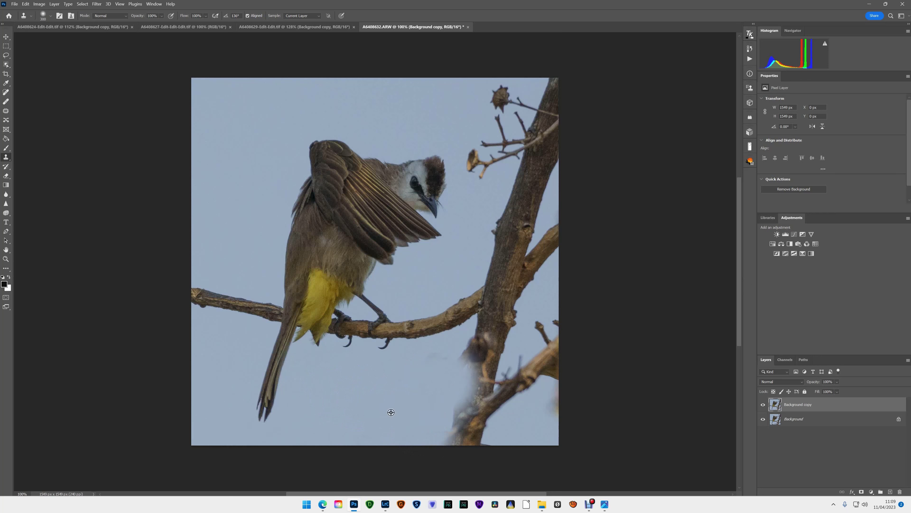
- Reduce the clone brush to 175 px and paint sky over the blurred branch on the right of the trunk
{"action": "key", "text": "bracketright"}
{"action": "key", "text": "bracketright"}
{"action": "key", "text": "bracketright"}
{"action": "key", "text": "bracketleft"}
{"action": "key", "text": "bracketleft"}
{"action": "key", "text": "bracketleft"}
{"action": "key", "text": "bracketleft"}
{"action": "key", "text": "bracketleft"}
{"action": "key", "text": "bracketleft"}
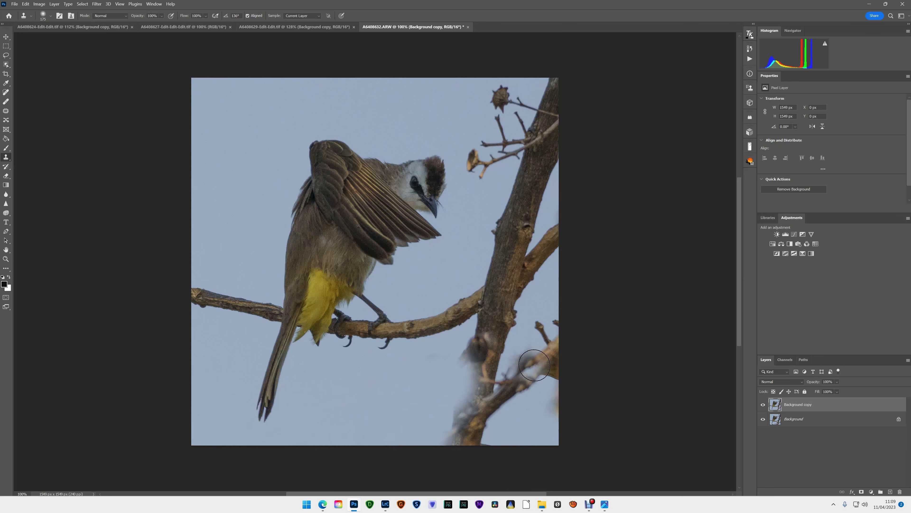
{"action": "left_click", "coordinate": [367, 402], "text": "alt"}
{"action": "mouse_move", "coordinate": [565, 345]}
{"action": "left_mouse_down"}
{"action": "mouse_move", "coordinate": [548, 346]}
{"action": "mouse_move", "coordinate": [547, 323]}
{"action": "mouse_move", "coordinate": [543, 354]}
{"action": "mouse_move", "coordinate": [525, 377]}
{"action": "mouse_move", "coordinate": [535, 364]}
{"action": "mouse_move", "coordinate": [549, 402]}
{"action": "left_mouse_up"}
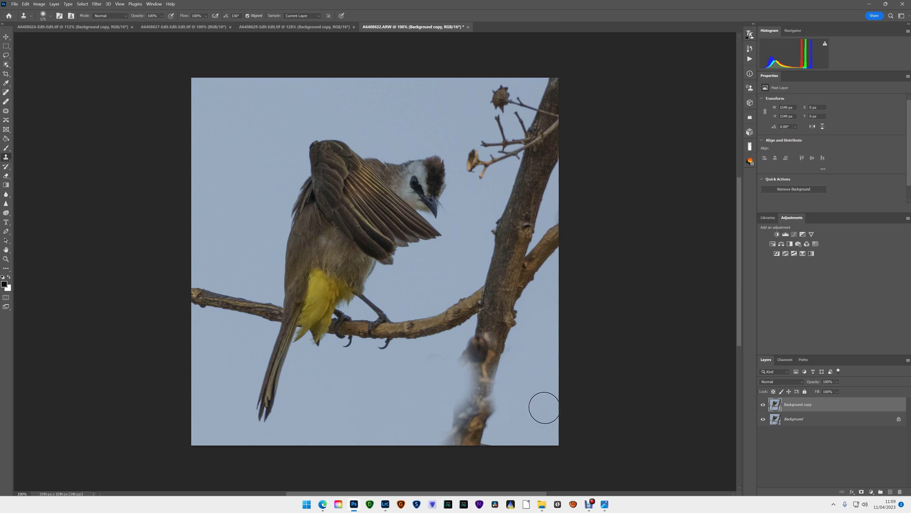
- Try to repair the lower trunk's left edge with a smaller clone brush, and undo the strokes
{"action": "left_click", "coordinate": [469, 414]}
{"action": "key", "text": "bracketleft"}
{"action": "key", "text": "bracketleft"}
{"action": "key", "text": "bracketleft"}
{"action": "key", "text": "bracketleft"}
{"action": "left_click", "coordinate": [498, 256]}
{"action": "key", "text": "ctrl+z"}
{"action": "left_click", "coordinate": [480, 328]}
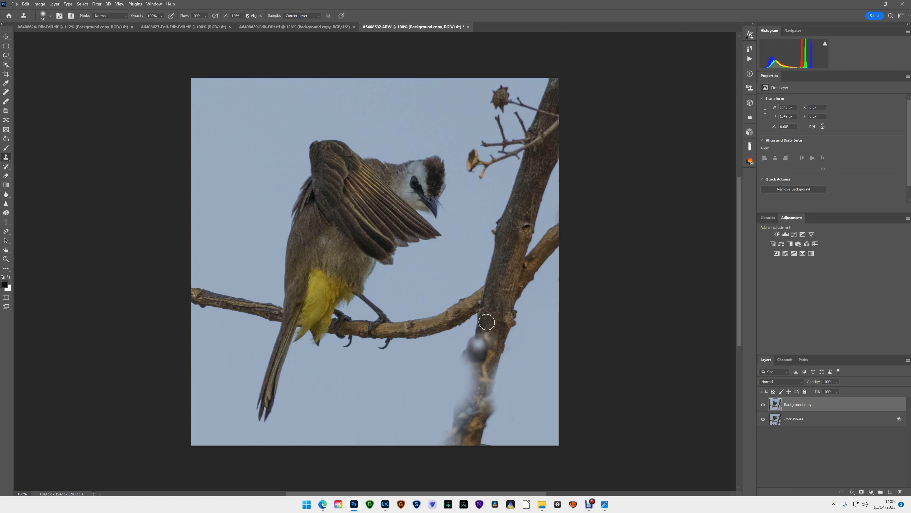
{"action": "left_click_drag", "start_coordinate": [485, 303], "coordinate": [479, 334]}
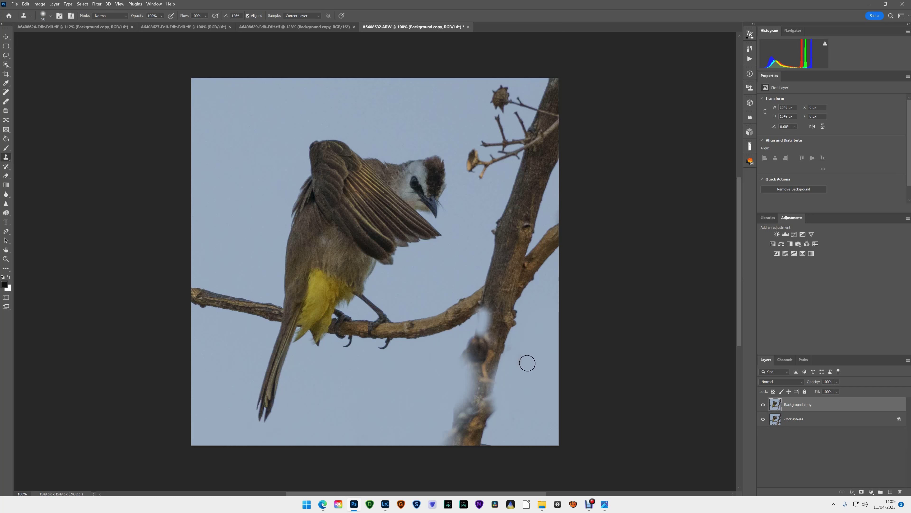
{"action": "key", "text": "ctrl+z"}
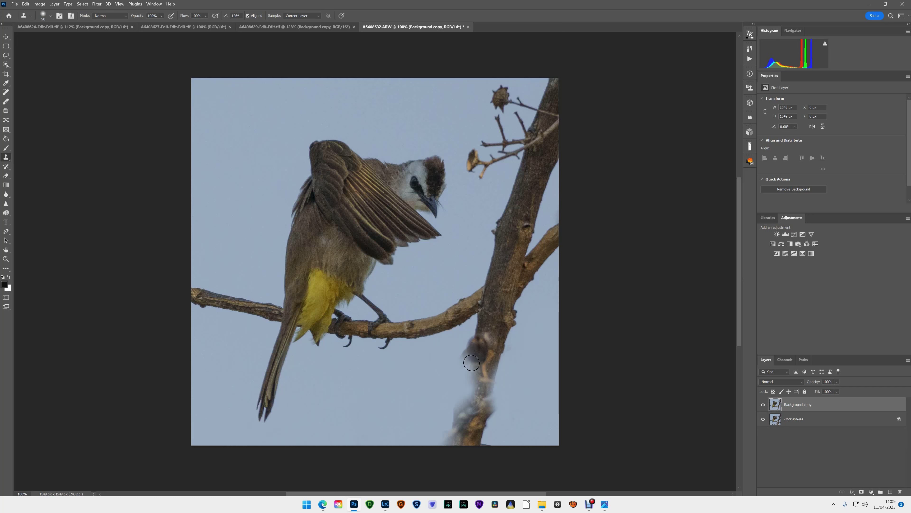
- Try to line up a sample of the trunk's left edge using a 175 px clone brush, undoing the stray dabs
{"action": "left_click_drag", "start_coordinate": [488, 271], "coordinate": [490, 265]}
{"action": "key", "text": "bracketright"}
{"action": "left_click", "coordinate": [490, 265]}
{"action": "key", "text": "bracketright"}
{"action": "left_click", "coordinate": [490, 265]}
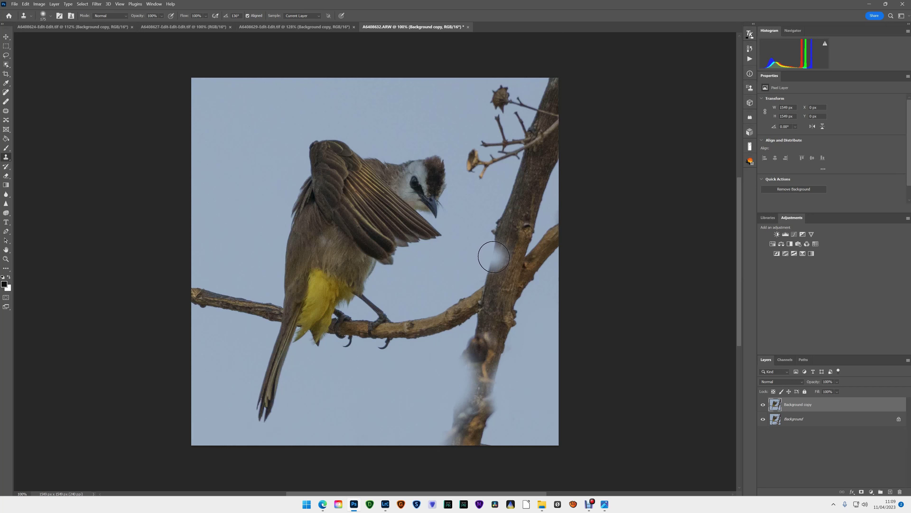
{"action": "left_click", "coordinate": [494, 257], "text": "alt"}
{"action": "left_click", "coordinate": [493, 257]}
{"action": "key", "text": "ctrl+z"}
{"action": "left_click", "coordinate": [493, 264]}
{"action": "key", "text": "ctrl+z"}
{"action": "left_click", "coordinate": [493, 260]}
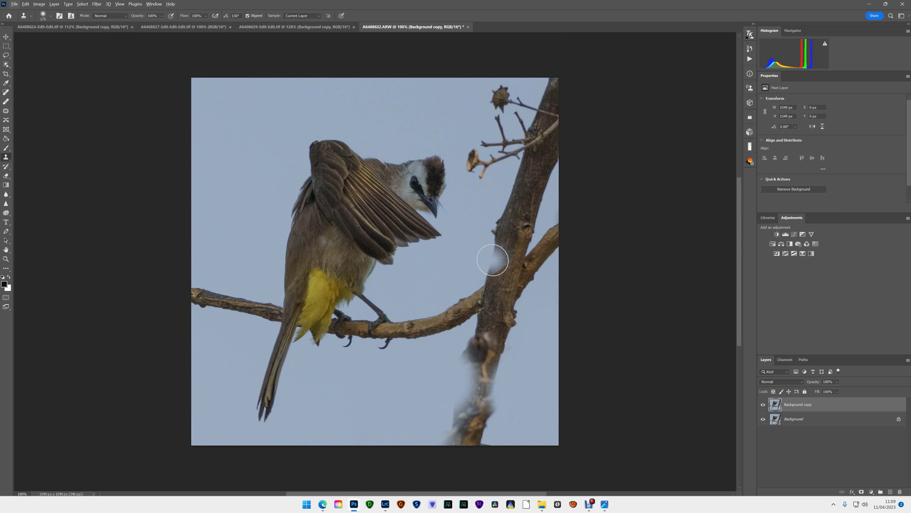
{"action": "key", "text": "ctrl+z"}
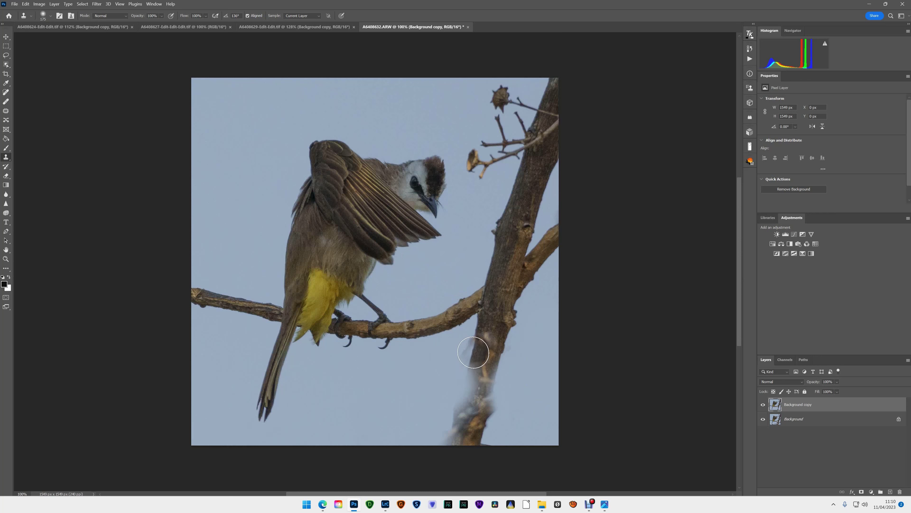
- Rebuild the lower trunk's left edge over the blurred patches by cloning the upper trunk's left edge with a 175 px brush
{"action": "left_click", "coordinate": [473, 352]}
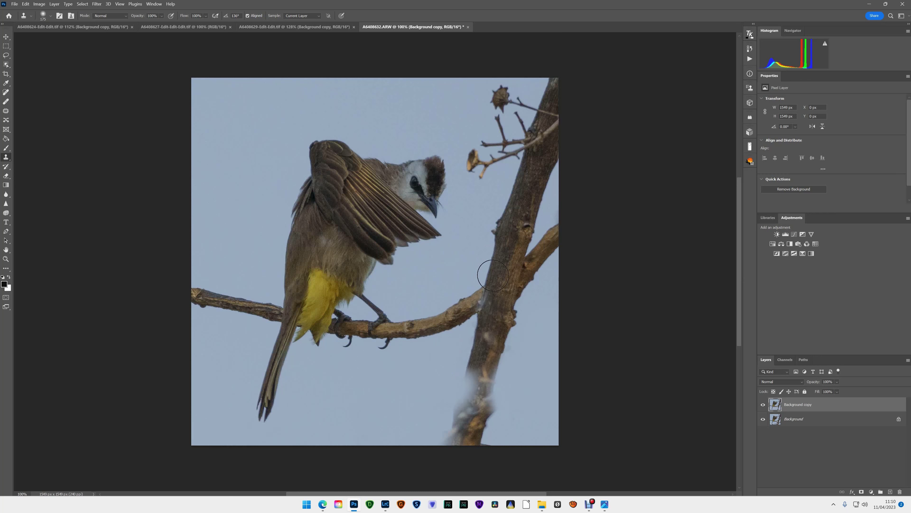
{"action": "left_click", "coordinate": [512, 188], "text": "alt"}
{"action": "mouse_move", "coordinate": [464, 407]}
{"action": "left_mouse_down"}
{"action": "mouse_move", "coordinate": [459, 431]}
{"action": "mouse_move", "coordinate": [456, 385]}
{"action": "mouse_move", "coordinate": [473, 345]}
{"action": "left_mouse_up"}
{"action": "left_click_drag", "start_coordinate": [494, 263], "coordinate": [492, 270]}
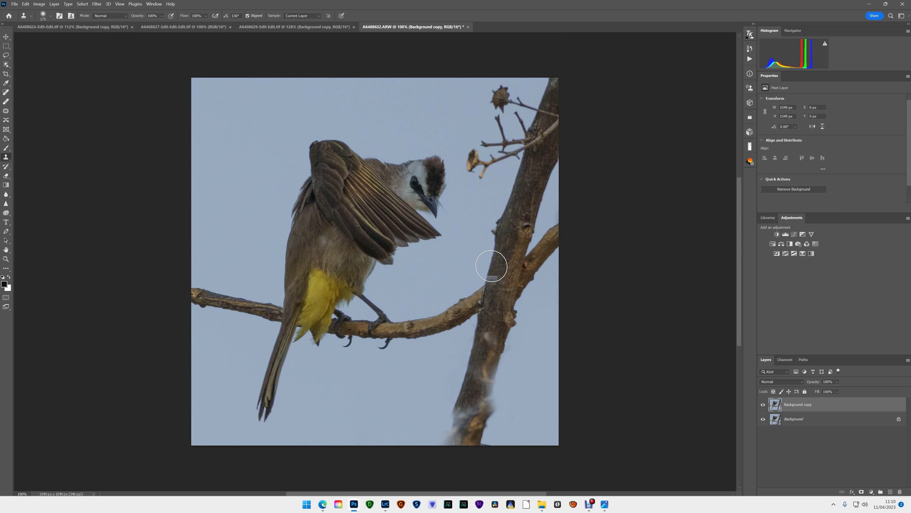
{"action": "left_click", "coordinate": [512, 196], "text": "alt"}
{"action": "mouse_move", "coordinate": [454, 422]}
{"action": "left_mouse_down"}
{"action": "mouse_move", "coordinate": [452, 405]}
{"action": "mouse_move", "coordinate": [451, 434]}
{"action": "left_mouse_up"}
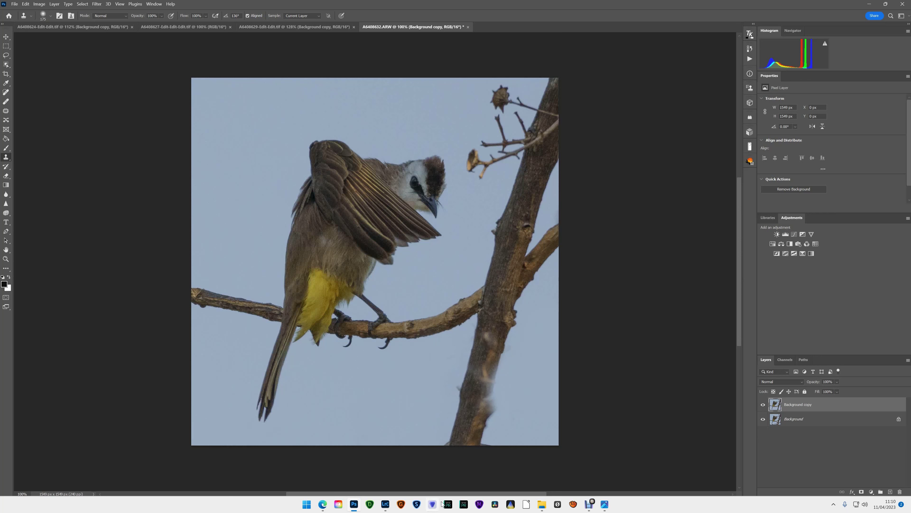
- Rebuild the lower trunk's right edge by cloning bark from the upper trunk, and clear the stray marks from the sky beside it
{"action": "left_click_drag", "start_coordinate": [476, 429], "coordinate": [480, 433]}
{"action": "left_click", "coordinate": [490, 360]}
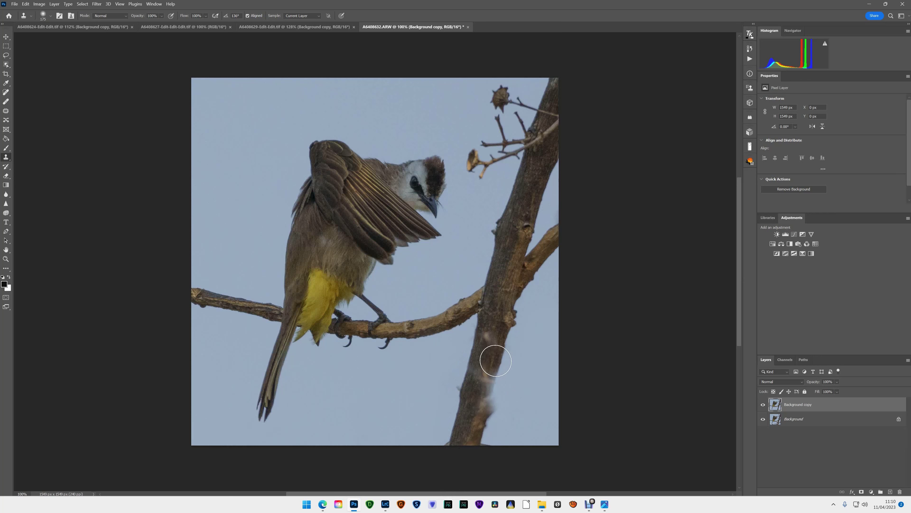
{"action": "left_click", "coordinate": [538, 200], "text": "alt"}
{"action": "mouse_move", "coordinate": [504, 430]}
{"action": "left_mouse_down"}
{"action": "mouse_move", "coordinate": [472, 417]}
{"action": "mouse_move", "coordinate": [480, 410]}
{"action": "left_mouse_up"}
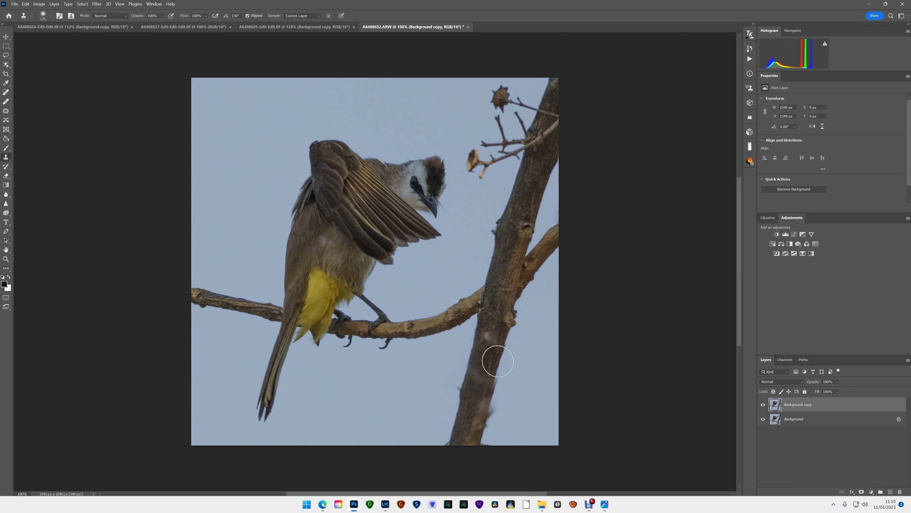
{"action": "left_click", "coordinate": [549, 158], "text": "alt"}
{"action": "left_click_drag", "start_coordinate": [545, 203], "coordinate": [537, 214]}
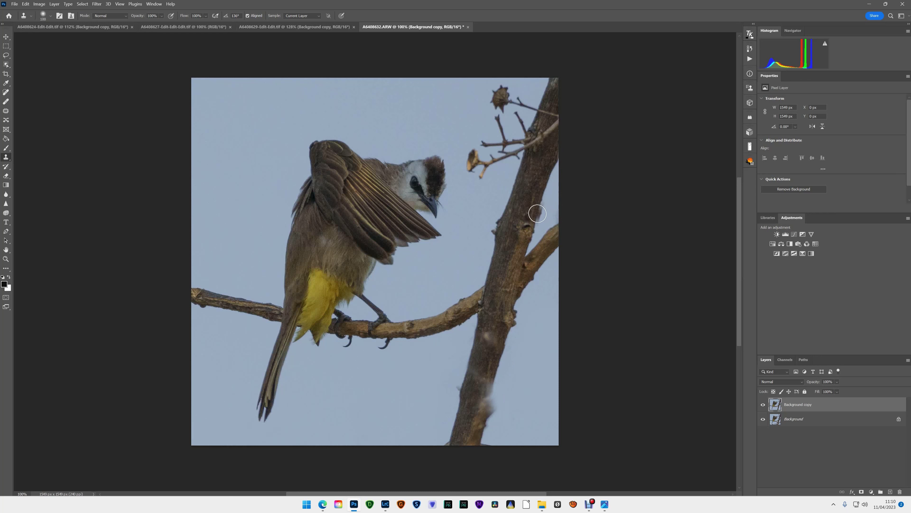
{"action": "left_click_drag", "start_coordinate": [485, 389], "coordinate": [485, 423]}
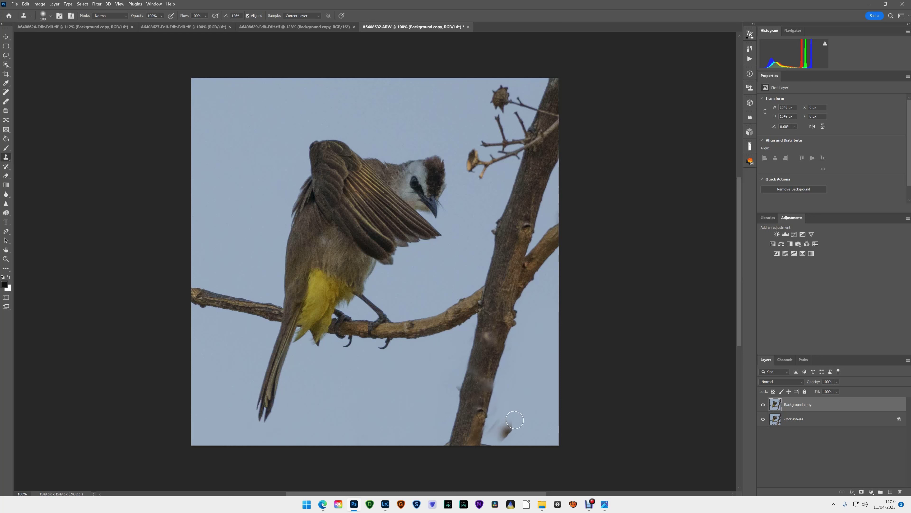
{"action": "mouse_move", "coordinate": [468, 405]}
{"action": "left_mouse_down"}
{"action": "mouse_move", "coordinate": [491, 381]}
{"action": "mouse_move", "coordinate": [485, 406]}
{"action": "left_mouse_up"}
{"action": "left_click", "coordinate": [485, 406]}
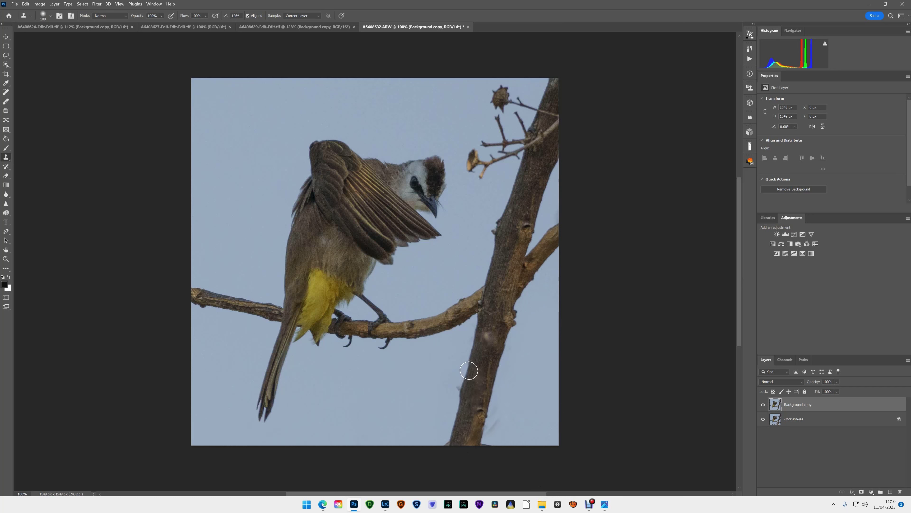
- Touch up the lower trunk's left edge with cloned dabs, undoing the last one
{"action": "left_click_drag", "start_coordinate": [469, 370], "coordinate": [470, 357]}
{"action": "left_click", "coordinate": [476, 312]}
{"action": "key", "text": "ctrl+z"}
- Enlarge the clone brush and cover the pale round spot on the trunk below the branch joint with clean bark
{"action": "key", "text": "z"}
{"action": "left_click_drag", "start_coordinate": [460, 348], "coordinate": [477, 347]}
{"action": "scroll", "coordinate": [476, 348], "scroll_direction": "down", "scroll_amount": 5}
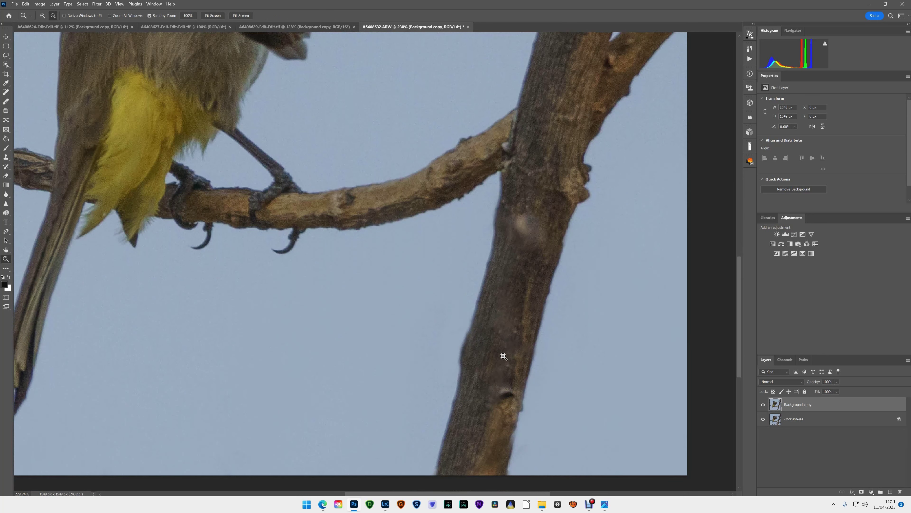
{"action": "scroll", "coordinate": [513, 285], "scroll_direction": "up", "scroll_amount": 4}
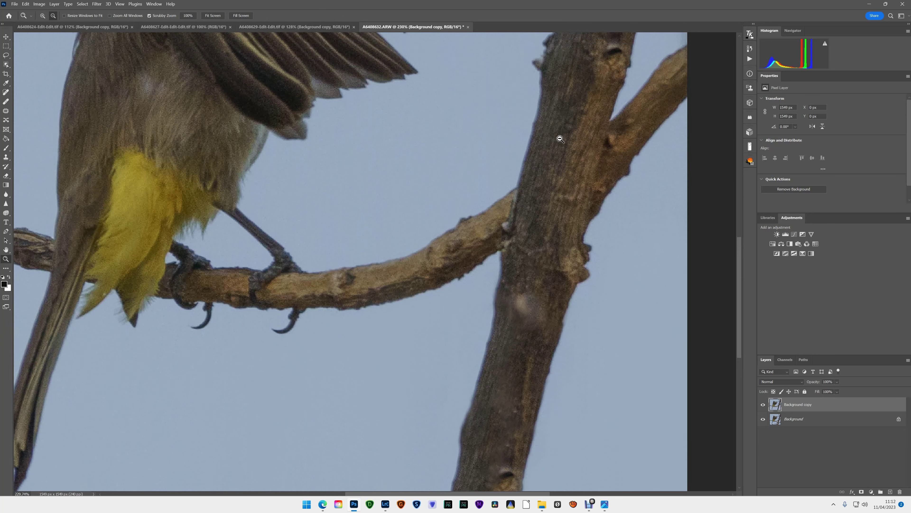
{"action": "scroll", "coordinate": [521, 428], "scroll_direction": "up", "scroll_amount": 1}
{"action": "left_click", "coordinate": [5, 156]}
{"action": "left_click", "coordinate": [611, 174]}
{"action": "key", "text": "ctrl+z"}
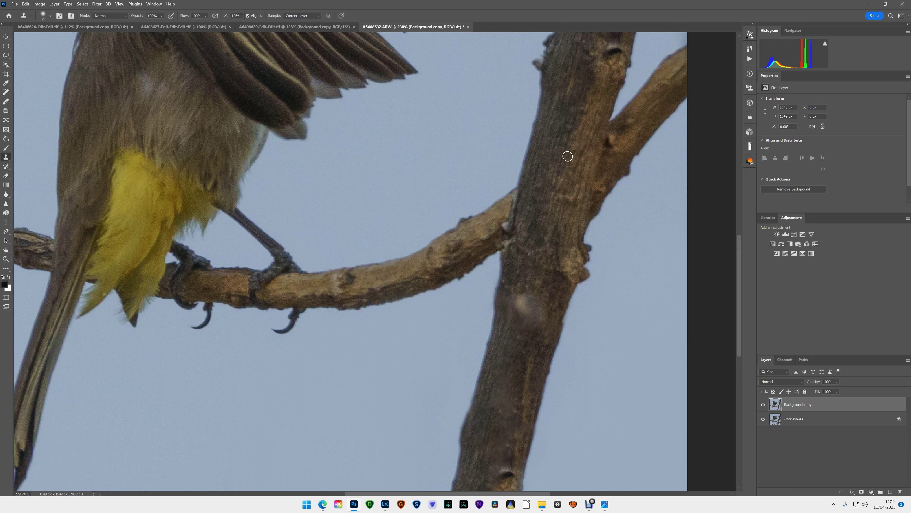
{"action": "key", "text": "bracketright"}
{"action": "key", "text": "bracketright"}
{"action": "key", "text": "bracketright"}
{"action": "left_click", "coordinate": [564, 149], "text": "alt"}
{"action": "left_click", "coordinate": [524, 309]}
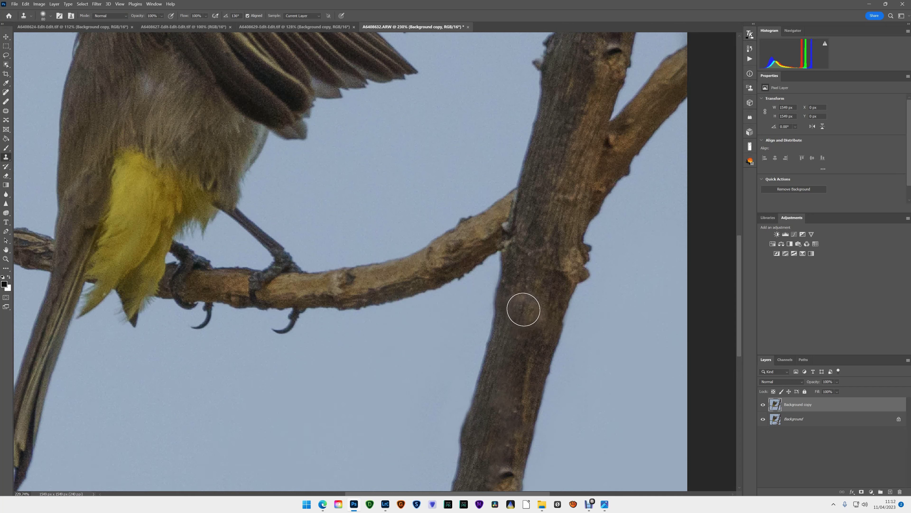
- Clone bark over the remaining blotches and the knot on the lower trunk, and tidy its left edge
{"action": "left_click", "coordinate": [561, 194], "text": "alt"}
{"action": "left_click", "coordinate": [531, 376]}
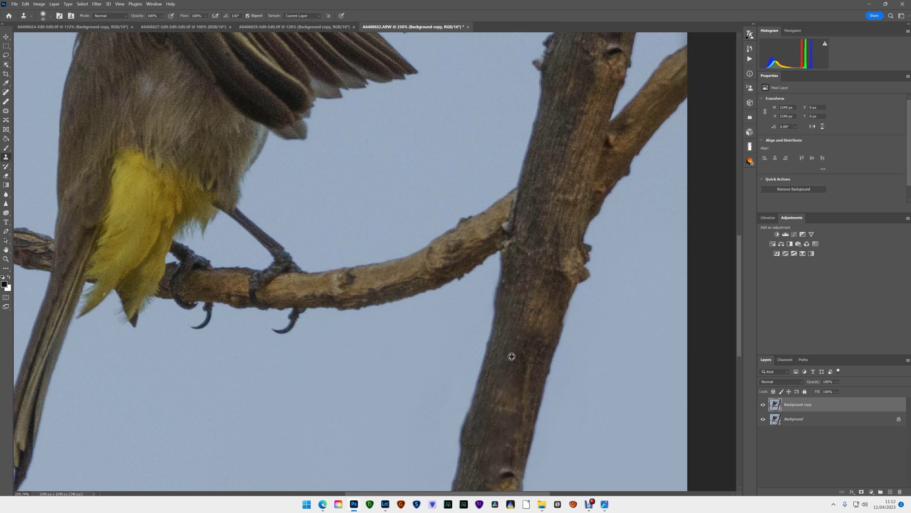
{"action": "left_click", "coordinate": [487, 333], "text": "alt"}
{"action": "left_click_drag", "start_coordinate": [490, 302], "coordinate": [494, 296]}
{"action": "left_click", "coordinate": [482, 431], "text": "alt"}
{"action": "left_click_drag", "start_coordinate": [499, 457], "coordinate": [497, 457]}
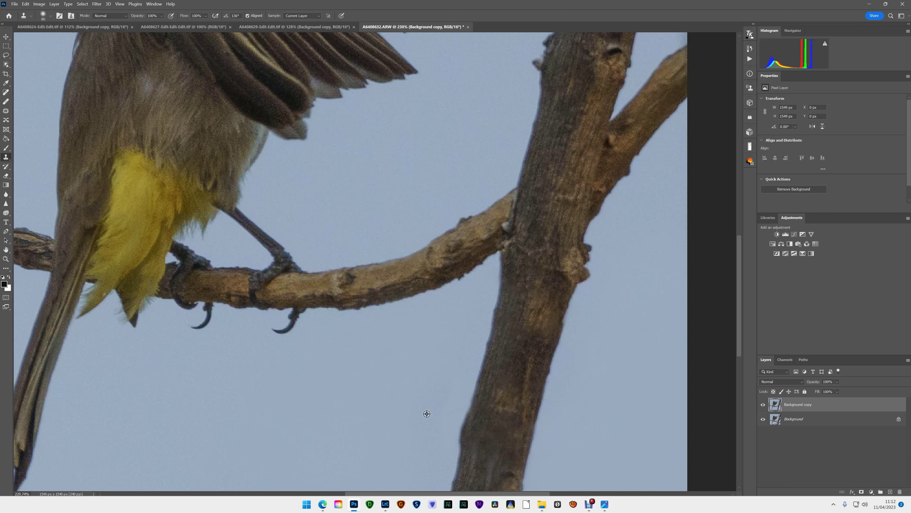
{"action": "left_click", "coordinate": [564, 407]}
- Fit the whole photo in view and toggle the Background copy layer's visibility to compare the retouching with the original
{"action": "scroll", "coordinate": [581, 406], "scroll_direction": "up", "scroll_amount": 5}
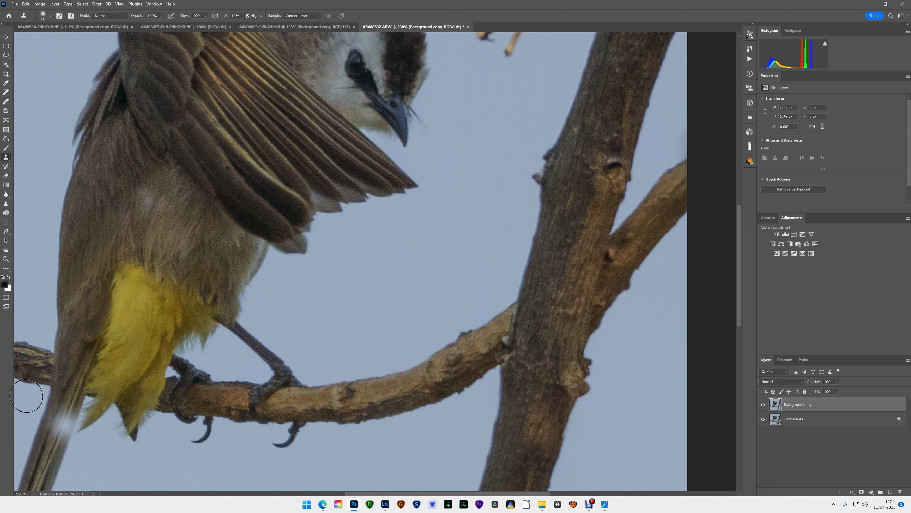
{"action": "left_click", "coordinate": [6, 258]}
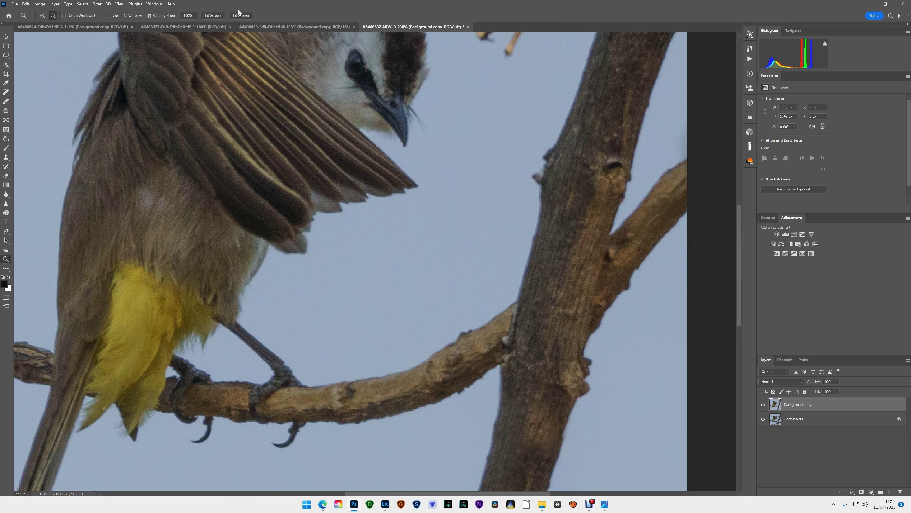
{"action": "left_click", "coordinate": [207, 15]}
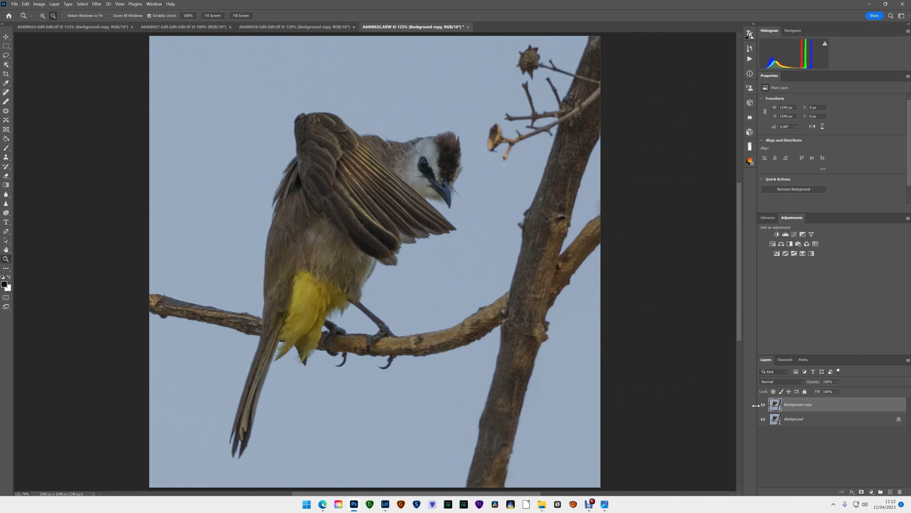
{"action": "left_click", "coordinate": [764, 405]}
{"action": "left_click", "coordinate": [763, 405]}
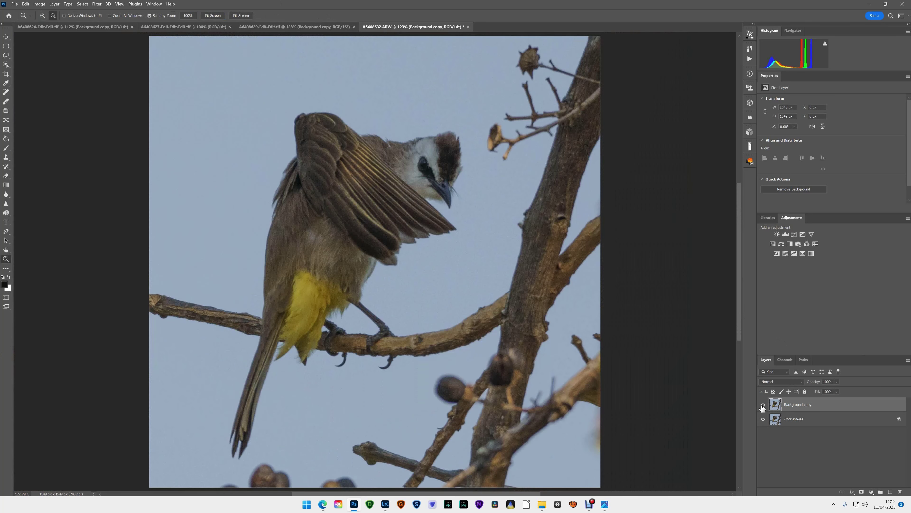
{"action": "left_click", "coordinate": [763, 406]}
{"action": "left_click", "coordinate": [763, 406]}
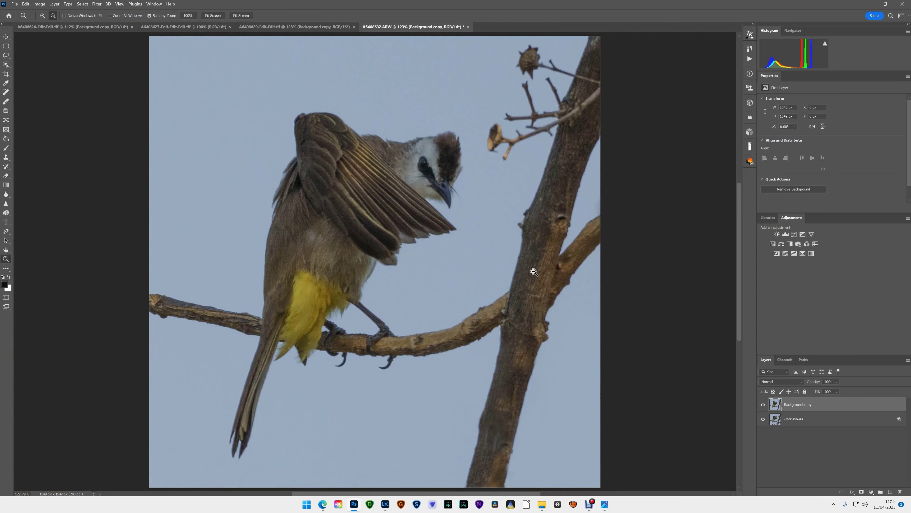
- Clone upper-trunk bark onto the lower trunk with a 125 px brush, and sample sky for the smudges beside it
{"action": "left_click", "coordinate": [6, 157]}
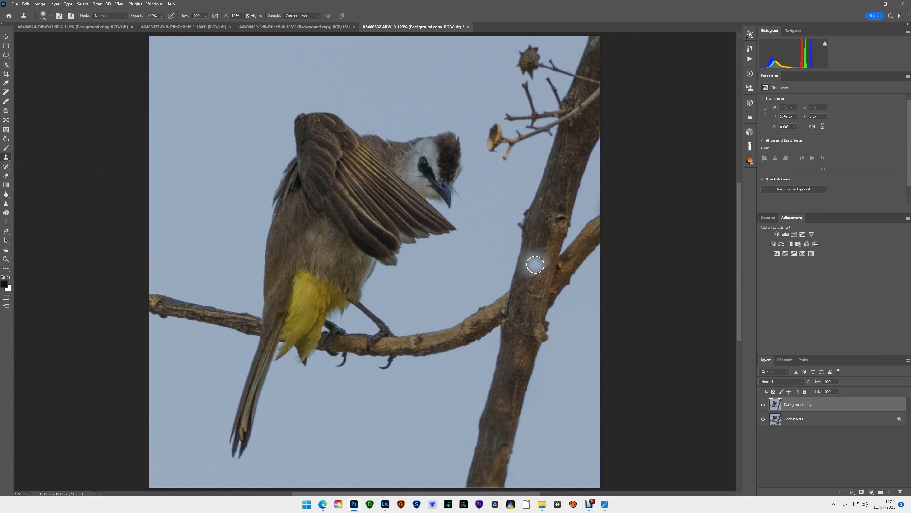
{"action": "left_click", "coordinate": [535, 264], "text": "alt"}
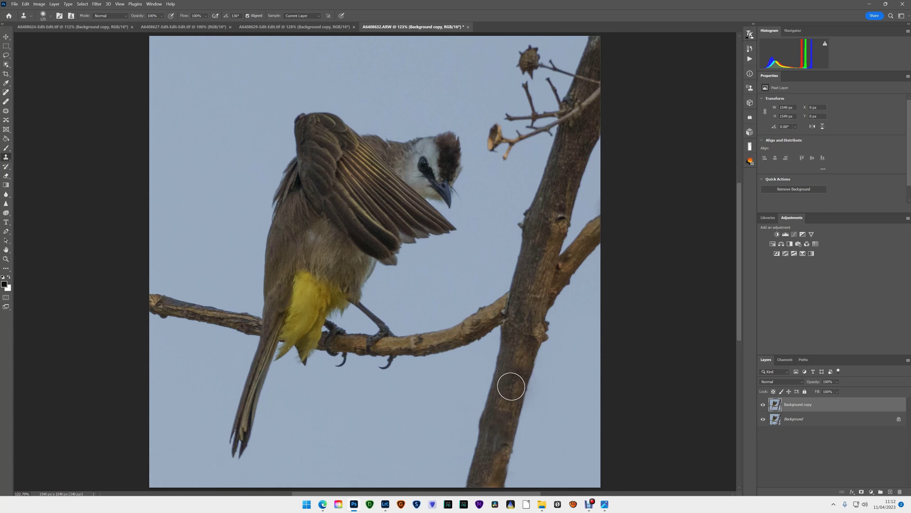
{"action": "left_click", "coordinate": [556, 190], "text": "alt"}
{"action": "left_click", "coordinate": [501, 427]}
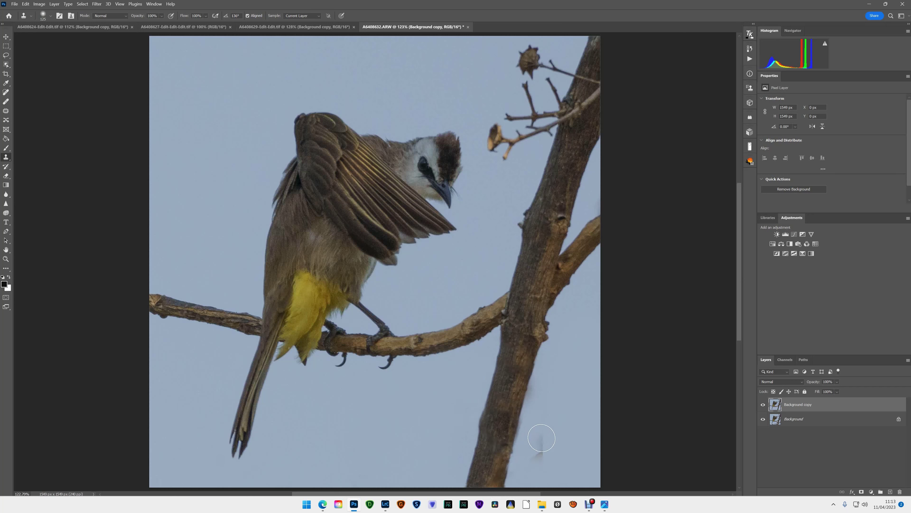
{"action": "left_click", "coordinate": [570, 446], "text": "alt"}
- Reduce the clone brush to 25 px, raise its hardness to the maximum, and clean up the lower trunk's right edge and bark
{"action": "key", "text": "bracketleft"}
{"action": "key", "text": "bracketleft"}
{"action": "key", "text": "bracketleft"}
{"action": "key", "text": "bracketleft"}
{"action": "key", "text": "bracketleft"}
{"action": "key", "text": "bracketleft"}
{"action": "key", "text": "bracketleft"}
{"action": "key", "text": "bracketleft"}
{"action": "key", "text": "ctrl+z"}
{"action": "left_click", "coordinate": [43, 15]}
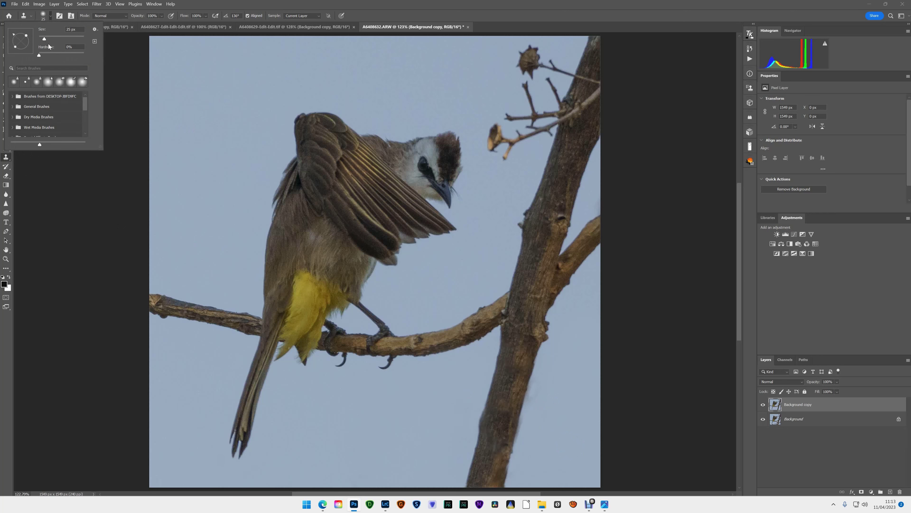
{"action": "left_click_drag", "start_coordinate": [135, 59], "coordinate": [136, 60]}
{"action": "left_click", "coordinate": [558, 387]}
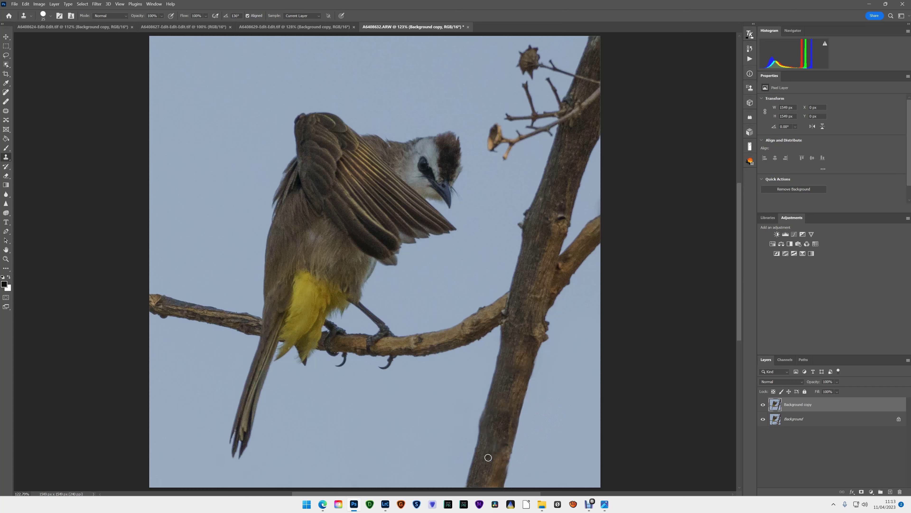
{"action": "left_click", "coordinate": [510, 449]}
{"action": "left_click", "coordinate": [517, 446], "text": "alt"}
{"action": "left_click_drag", "start_coordinate": [508, 445], "coordinate": [508, 458]}
{"action": "left_click_drag", "start_coordinate": [510, 457], "coordinate": [504, 469]}
{"action": "left_click", "coordinate": [492, 433], "text": "alt"}
- Smooth the bumps along the lower trunk's right edge by cloning sky with a very small hard brush
{"action": "key", "text": "z"}
{"action": "mouse_move", "coordinate": [409, 429]}
{"action": "left_mouse_down"}
{"action": "mouse_move", "coordinate": [546, 452]}
{"action": "mouse_move", "coordinate": [407, 437]}
{"action": "left_mouse_up"}
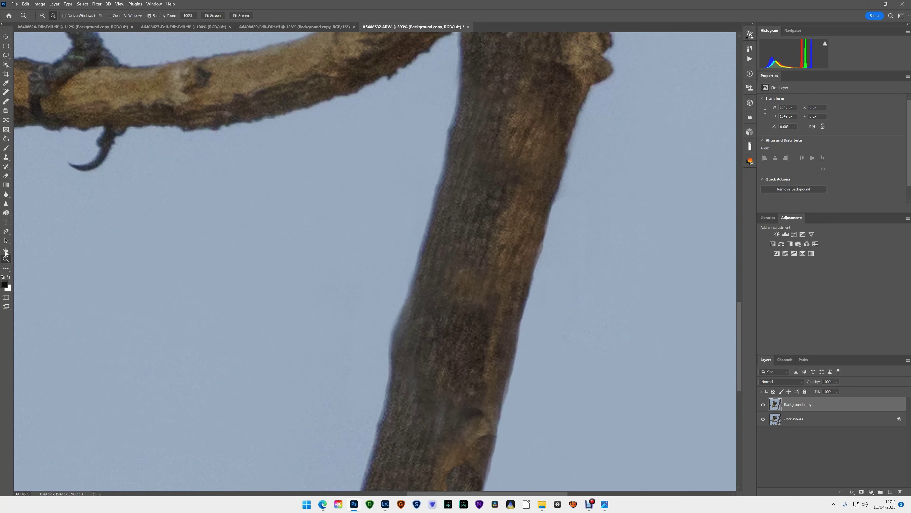
{"action": "left_click", "coordinate": [5, 157]}
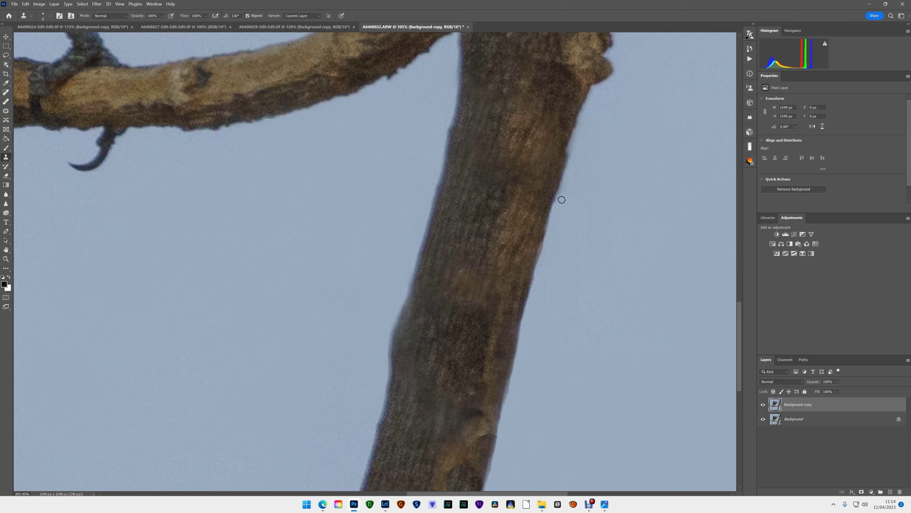
{"action": "left_click_drag", "start_coordinate": [561, 200], "coordinate": [582, 119]}
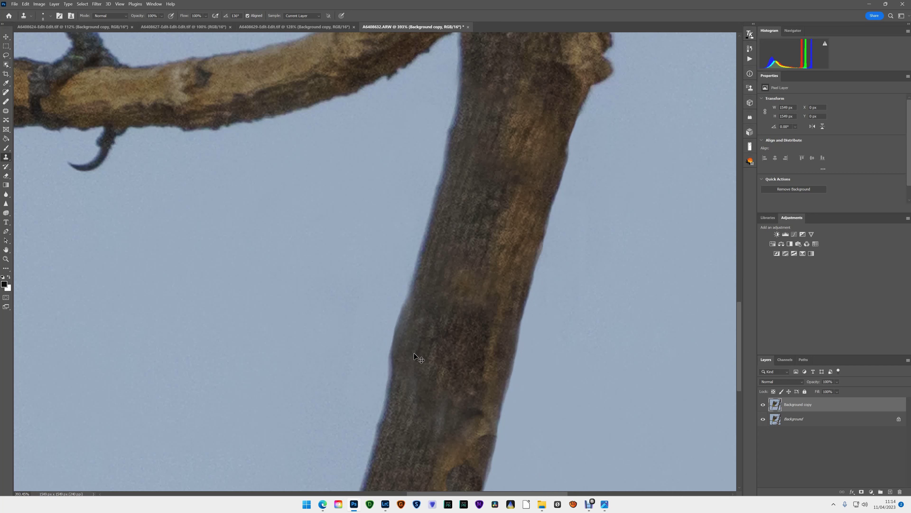
{"action": "scroll", "coordinate": [672, 396], "scroll_direction": "down", "scroll_amount": 3}
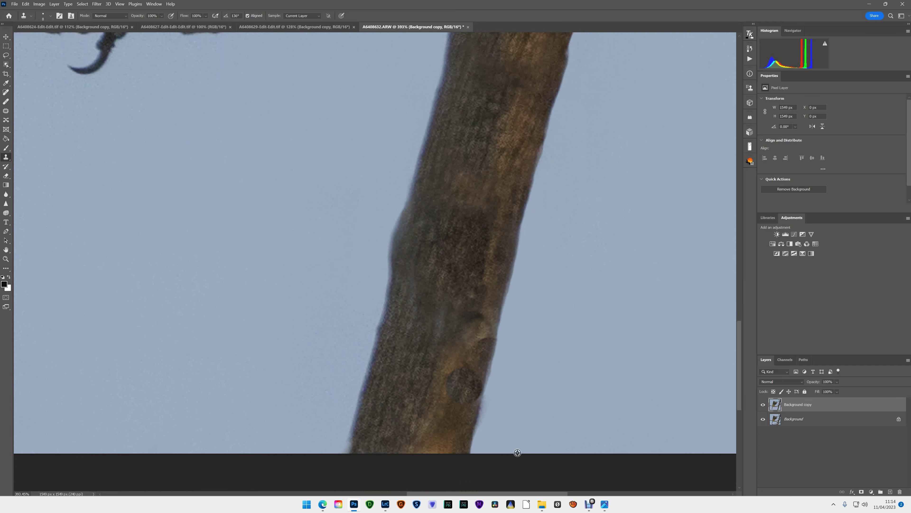
{"action": "key", "text": "z"}
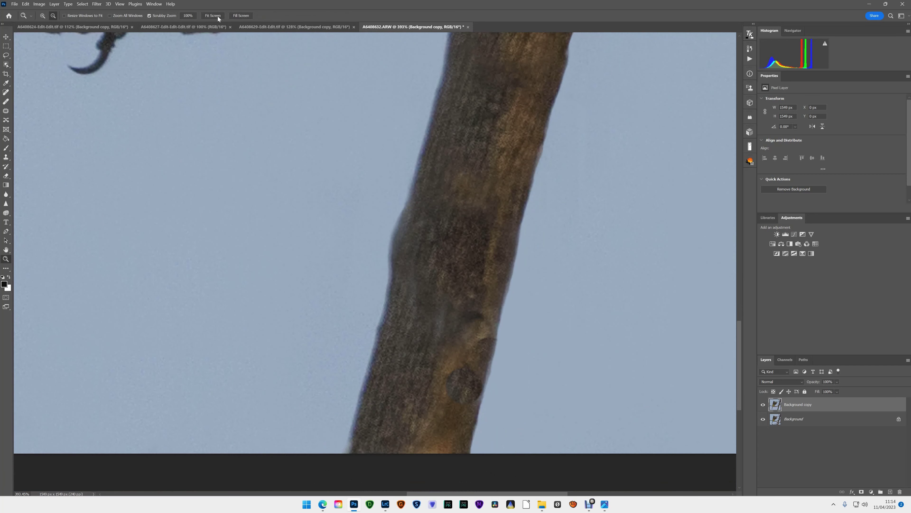
{"action": "key", "text": "ctrl+0"}
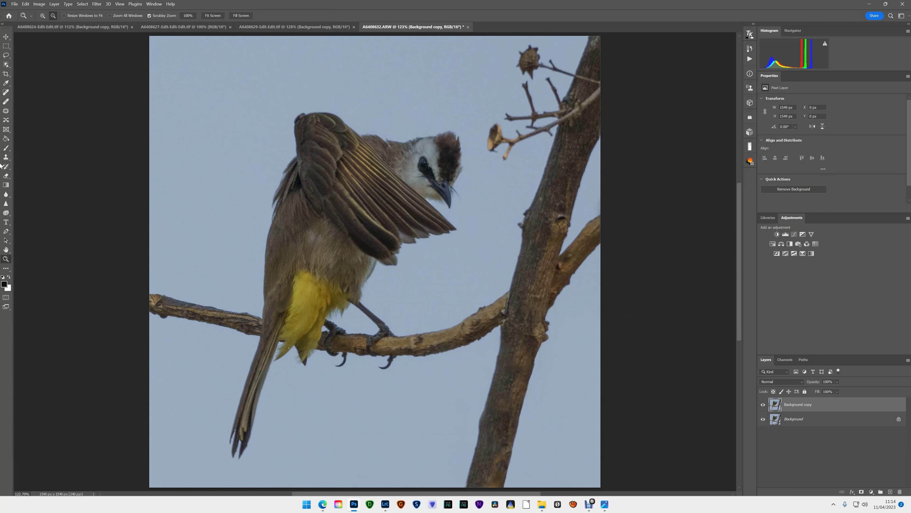
- Clone sky over the bud and twigs reaching from the upper trunk towards the bird, setting the 50 px brush's hardness to 0%
{"action": "left_click", "coordinate": [6, 158]}
{"action": "mouse_move", "coordinate": [505, 156]}
{"action": "left_mouse_down"}
{"action": "mouse_move", "coordinate": [509, 144]}
{"action": "mouse_move", "coordinate": [495, 140]}
{"action": "left_mouse_up"}
{"action": "left_click", "coordinate": [51, 16]}
{"action": "left_click_drag", "start_coordinate": [84, 56], "coordinate": [12, 57]}
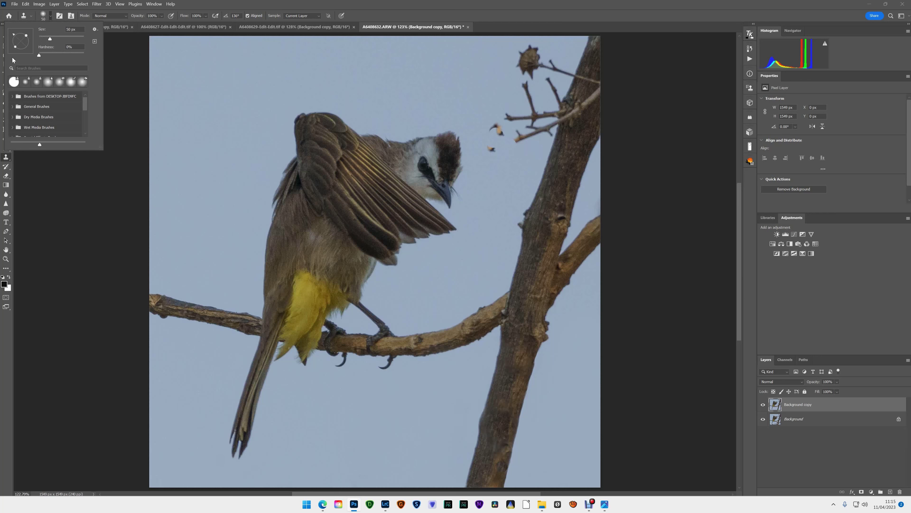
{"action": "mouse_move", "coordinate": [496, 152]}
{"action": "left_mouse_down"}
{"action": "mouse_move", "coordinate": [488, 146]}
{"action": "mouse_move", "coordinate": [500, 137]}
{"action": "mouse_move", "coordinate": [490, 126]}
{"action": "mouse_move", "coordinate": [514, 135]}
{"action": "mouse_move", "coordinate": [546, 125]}
{"action": "mouse_move", "coordinate": [547, 133]}
{"action": "mouse_move", "coordinate": [517, 116]}
{"action": "mouse_move", "coordinate": [531, 111]}
{"action": "mouse_move", "coordinate": [517, 96]}
{"action": "mouse_move", "coordinate": [548, 113]}
{"action": "left_mouse_up"}
- Sample nearby sky and clone it over the dried seed head beside the upper trunk
{"action": "left_click", "coordinate": [504, 100], "text": "alt"}
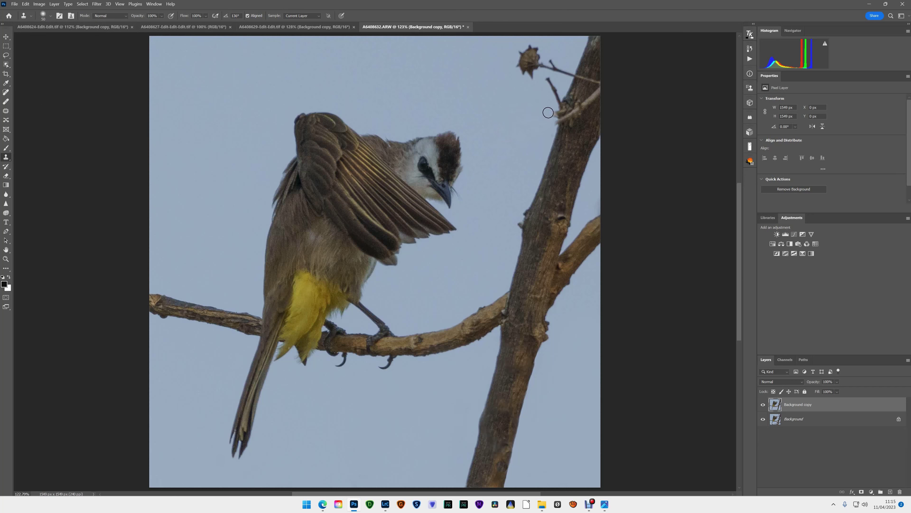
{"action": "left_click", "coordinate": [515, 92], "text": "alt"}
{"action": "mouse_move", "coordinate": [520, 59]}
{"action": "left_mouse_down"}
{"action": "mouse_move", "coordinate": [529, 73]}
{"action": "mouse_move", "coordinate": [520, 77]}
{"action": "left_mouse_up"}
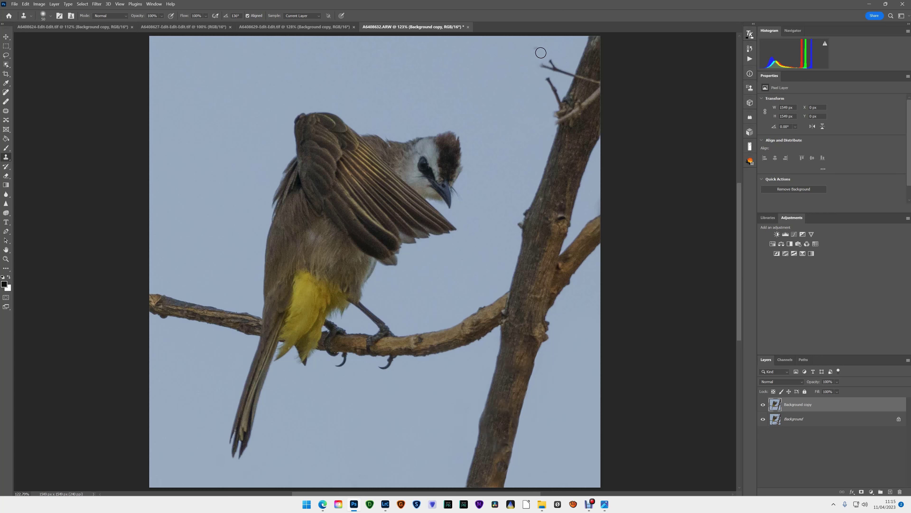
- Set the 50 px clone brush's hardness to 100% and touch up the sky beside the upper trunk's thin twigs
{"action": "left_click", "coordinate": [49, 17]}
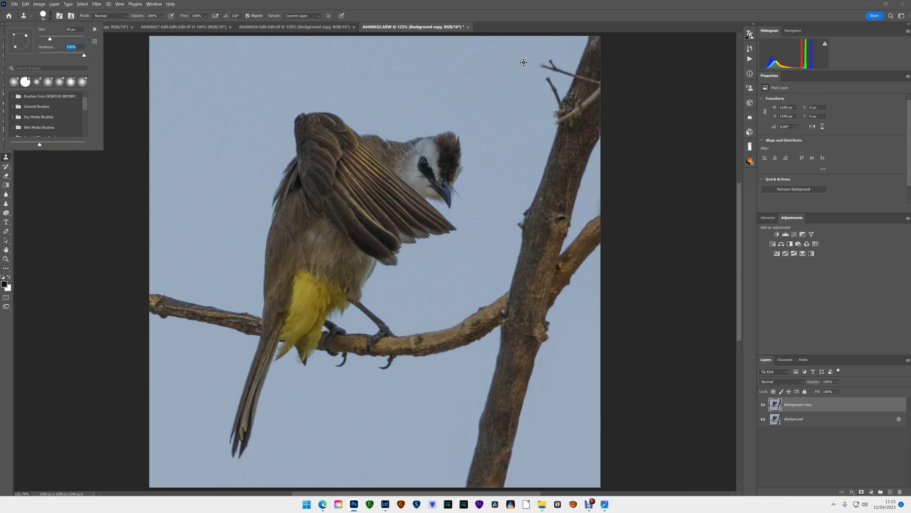
{"action": "left_click", "coordinate": [537, 65]}
{"action": "left_click", "coordinate": [530, 66], "text": "alt"}
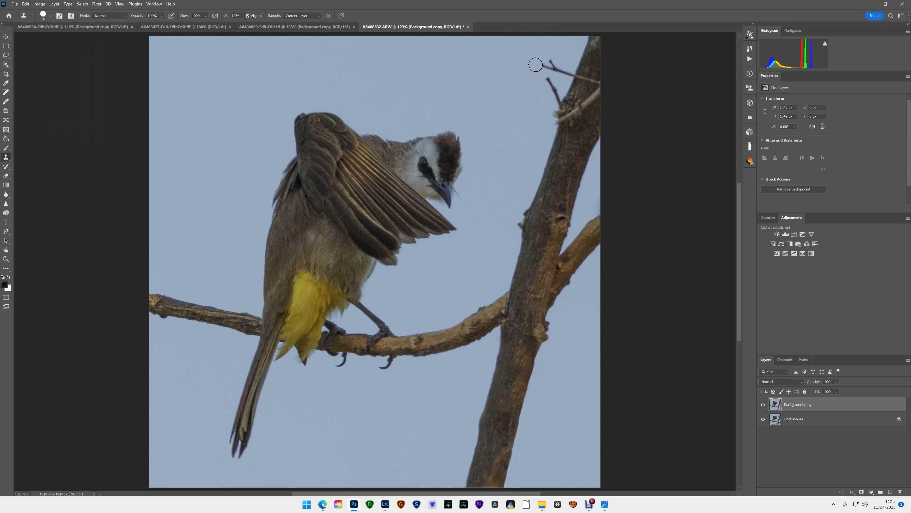
{"action": "left_click", "coordinate": [540, 58], "text": "alt"}
{"action": "left_click_drag", "start_coordinate": [511, 84], "coordinate": [506, 85]}
{"action": "left_click", "coordinate": [539, 123], "text": "alt"}
{"action": "left_click_drag", "start_coordinate": [547, 120], "coordinate": [549, 126]}
{"action": "left_click", "coordinate": [514, 116]}
- Flatten the image so the retouched Background copy and the Background become a single layer
{"action": "right_click", "coordinate": [779, 418]}
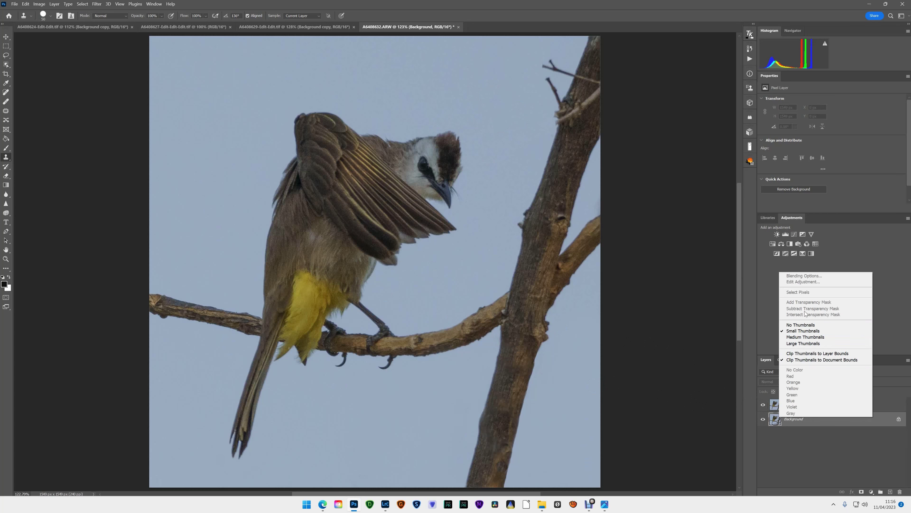
{"action": "left_click", "coordinate": [796, 435]}
{"action": "left_click", "coordinate": [799, 407]}
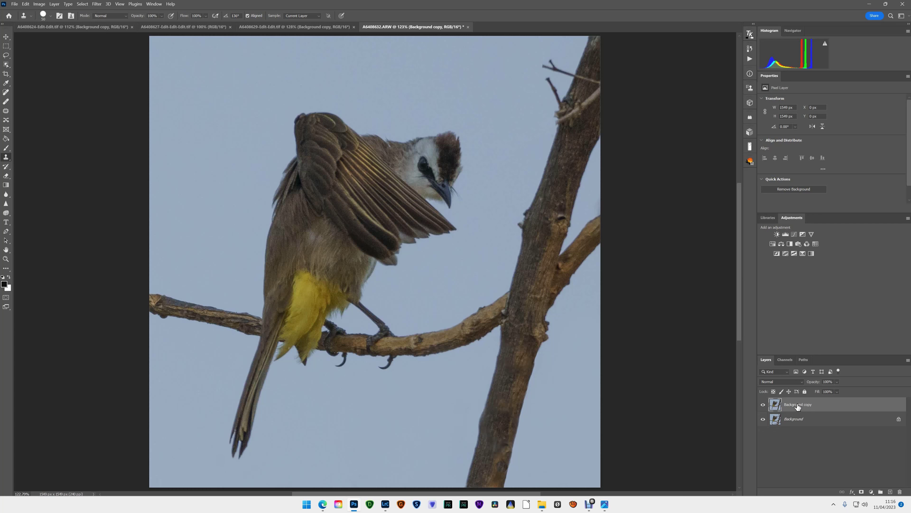
{"action": "right_click", "coordinate": [798, 409]}
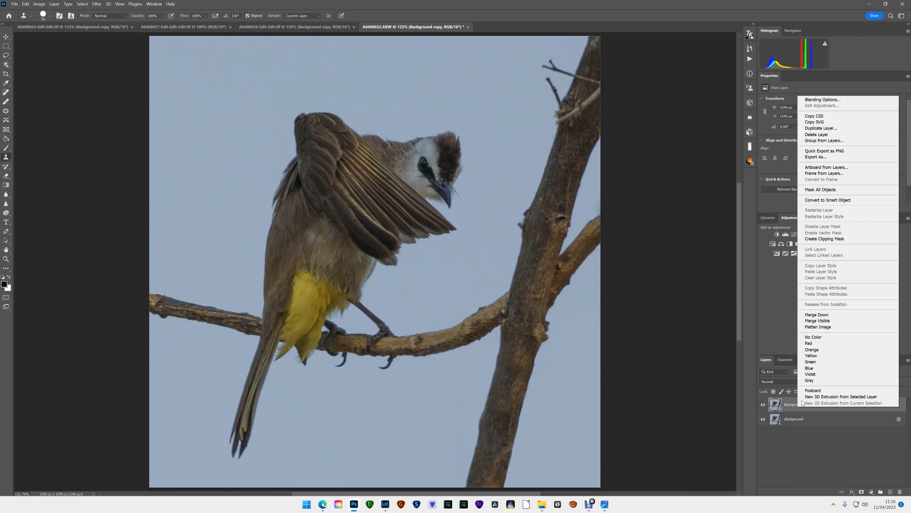
{"action": "left_click", "coordinate": [821, 327]}
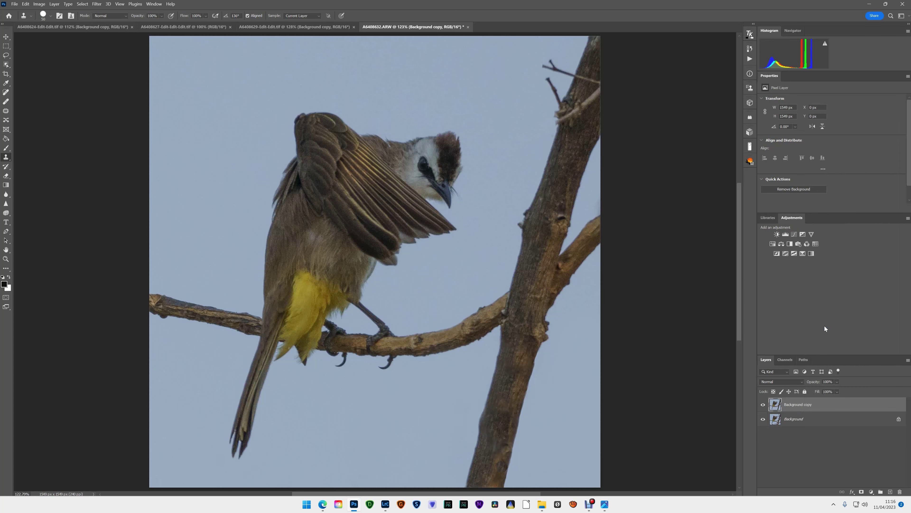
- Duplicate the flattened Background layer as Background copy
{"action": "right_click", "coordinate": [801, 413]}
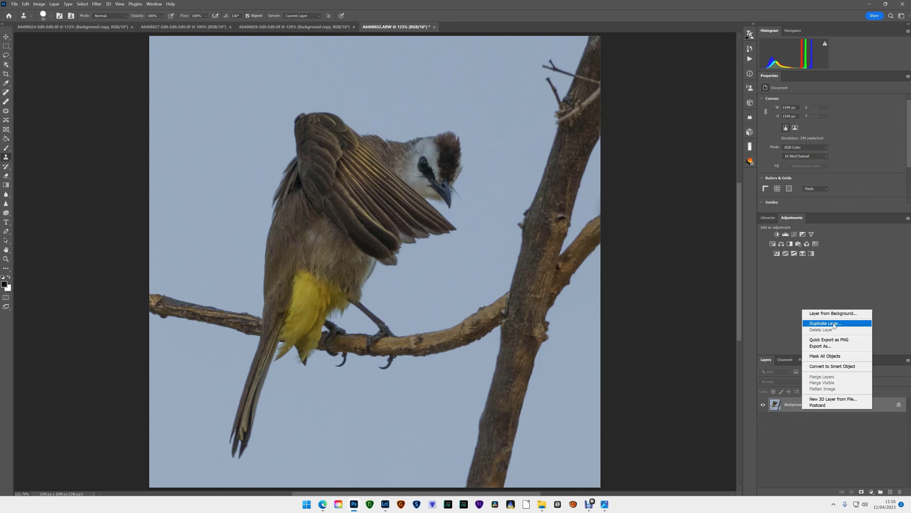
{"action": "left_click", "coordinate": [825, 324]}
{"action": "left_click", "coordinate": [515, 147]}
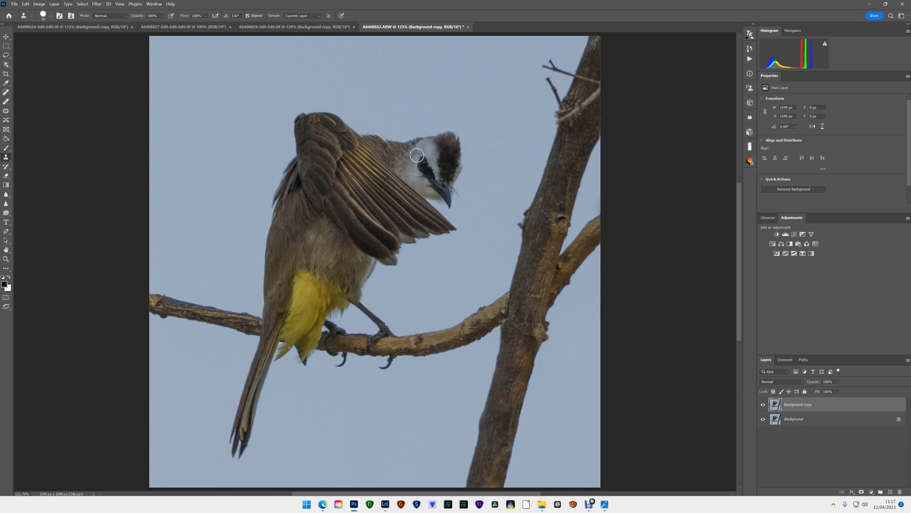
{"action": "left_click_drag", "start_coordinate": [420, 174], "coordinate": [427, 153]}
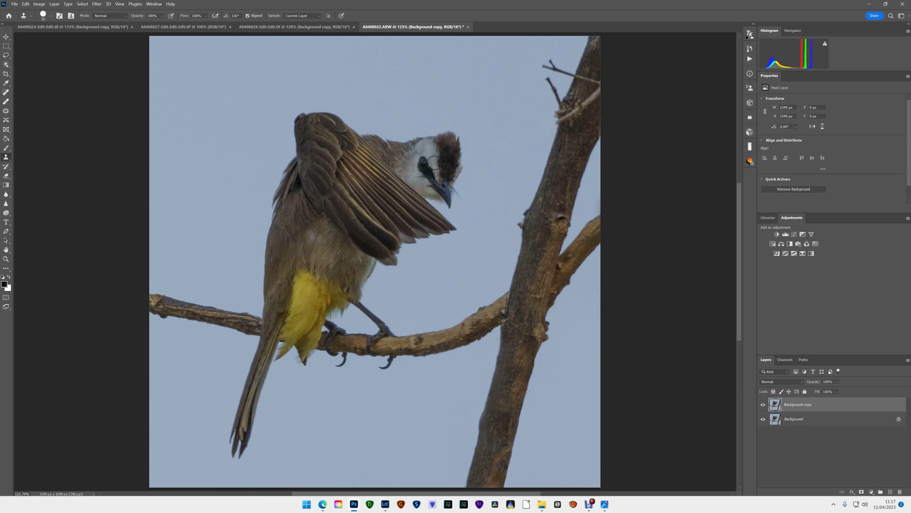
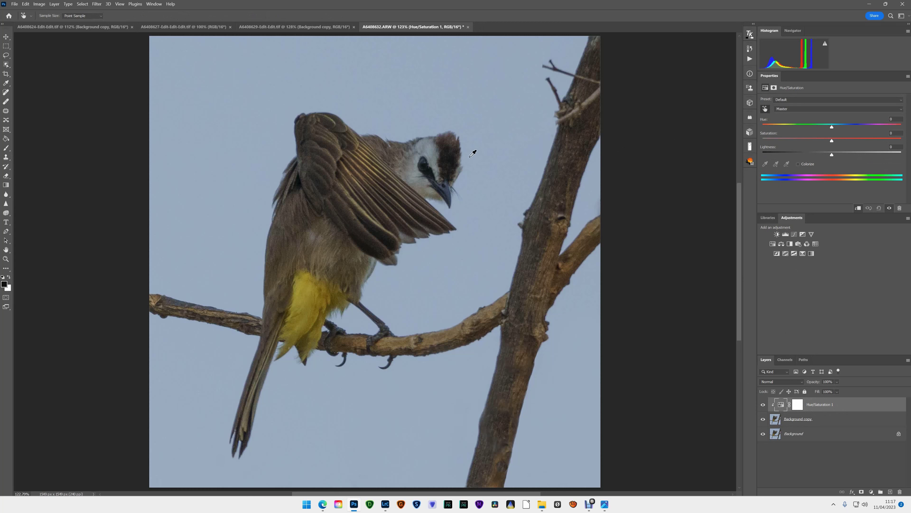
- Sample the bluish cast on the bird's head and reduce the Cyans saturation in Hue/Saturation, comparing before and after
{"action": "left_click", "coordinate": [431, 149]}
{"action": "left_click_drag", "start_coordinate": [809, 143], "coordinate": [809, 142]}
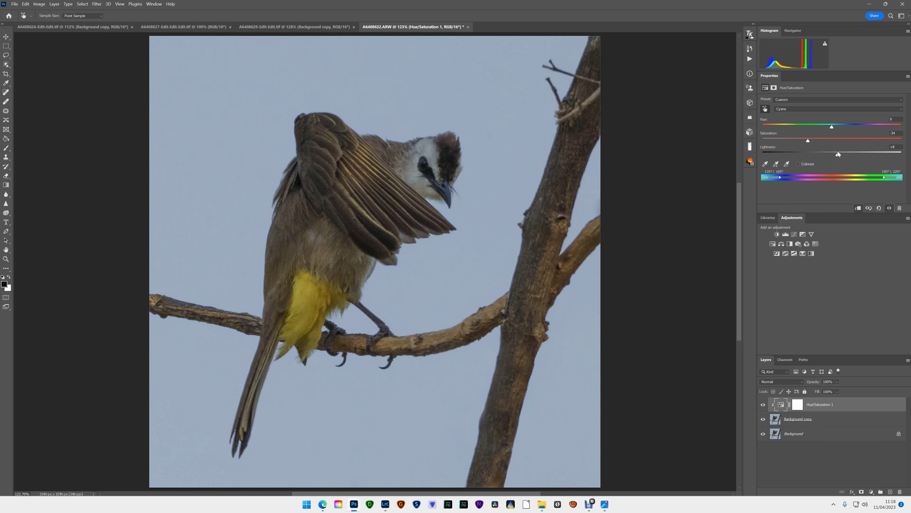
{"action": "left_click", "coordinate": [763, 405]}
{"action": "left_click", "coordinate": [763, 405]}
{"action": "left_click", "coordinate": [763, 405]}
{"action": "left_click", "coordinate": [763, 405]}
- Add a layer mask to the Background copy layer and invert it to black
{"action": "key", "text": "s"}
{"action": "left_click", "coordinate": [804, 420]}
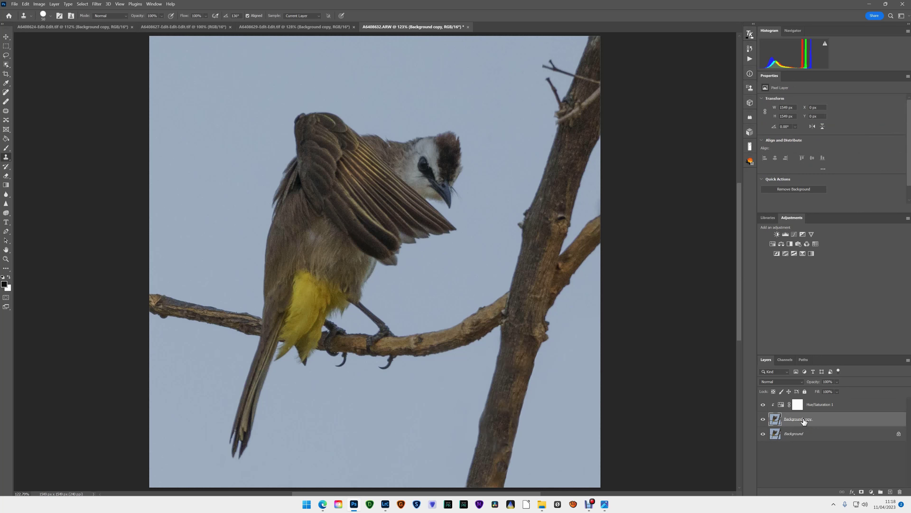
{"action": "left_click", "coordinate": [862, 491]}
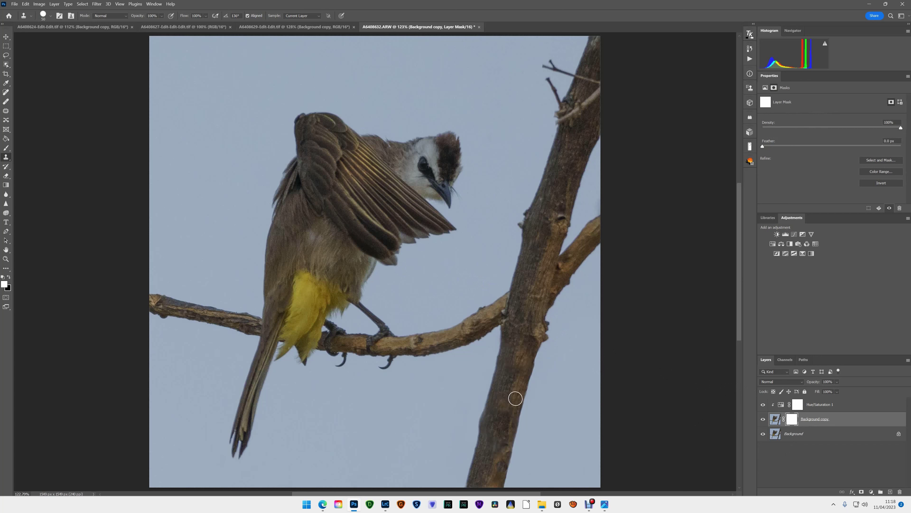
{"action": "key", "text": "ctrl+i"}
- Paint the mask white over the bird's head with the Brush tool at 36% flow
{"action": "left_click", "coordinate": [6, 149]}
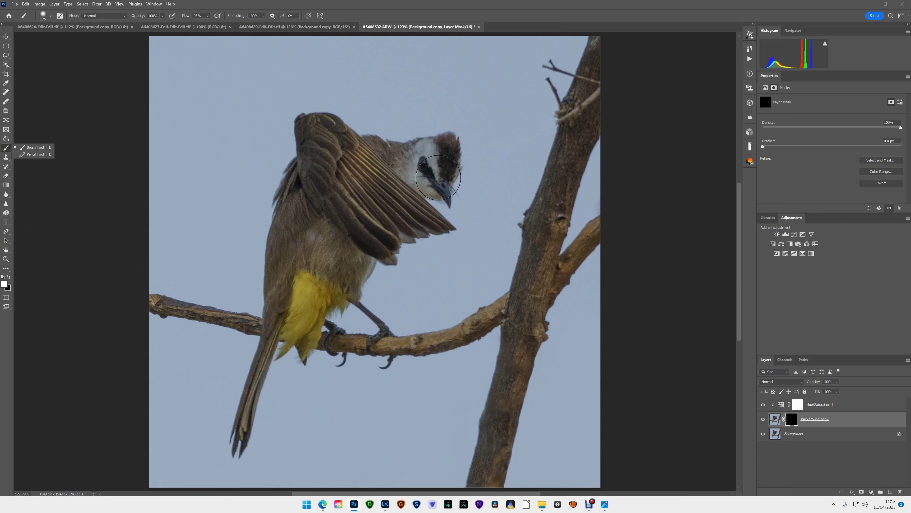
{"action": "left_click", "coordinate": [424, 164]}
{"action": "mouse_move", "coordinate": [424, 166]}
{"action": "left_mouse_down"}
{"action": "mouse_move", "coordinate": [430, 175]}
{"action": "mouse_move", "coordinate": [423, 163]}
{"action": "mouse_move", "coordinate": [429, 173]}
{"action": "mouse_move", "coordinate": [385, 202]}
{"action": "mouse_move", "coordinate": [426, 173]}
{"action": "left_mouse_up"}
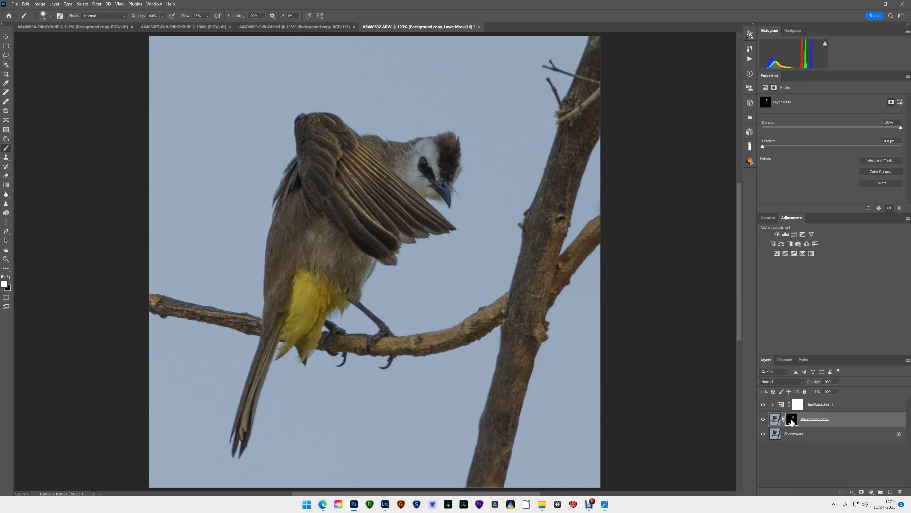
- Apply the layer mask to Background copy and flatten the image into a single Background layer
{"action": "left_click_drag", "start_coordinate": [796, 424], "coordinate": [900, 492]}
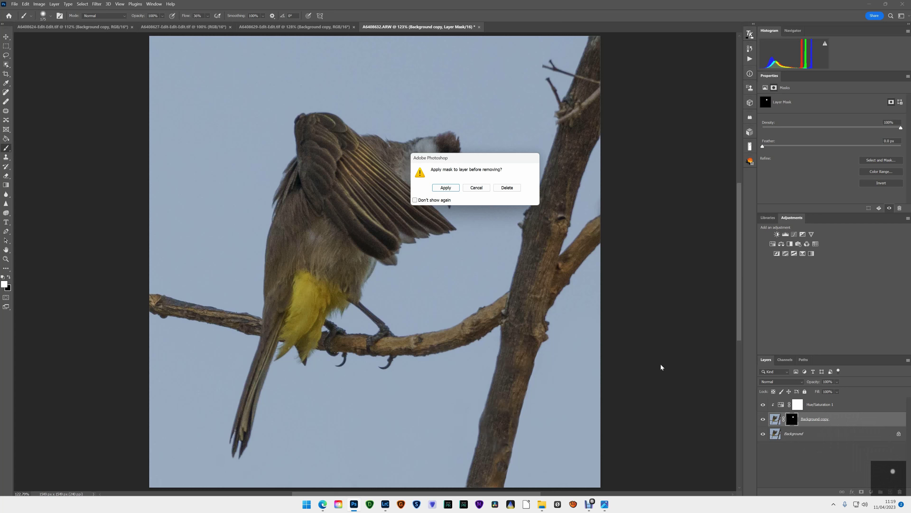
{"action": "left_click", "coordinate": [451, 192]}
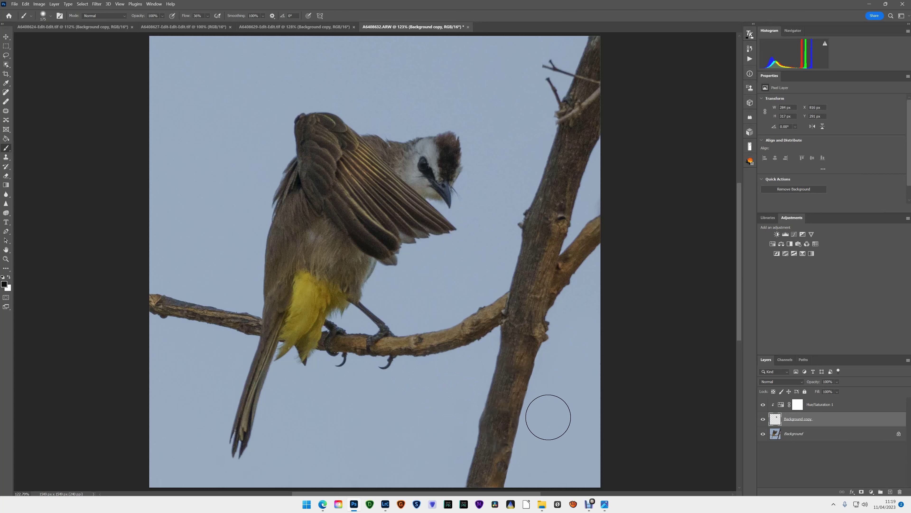
{"action": "right_click", "coordinate": [796, 435]}
{"action": "left_click", "coordinate": [814, 414]}
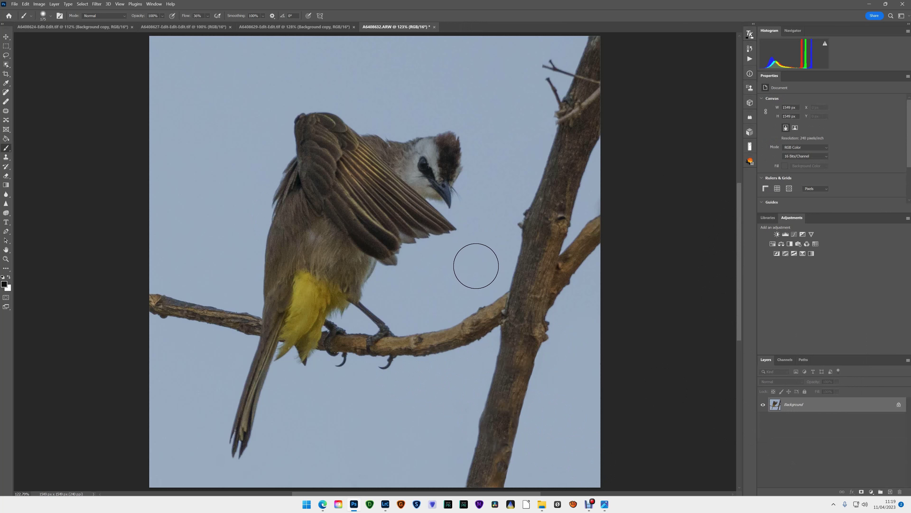
- Apply Topaz DeNoise AI with the Low Light model, setting Enhance Sharpness to 11
{"action": "left_click", "coordinate": [96, 4]}
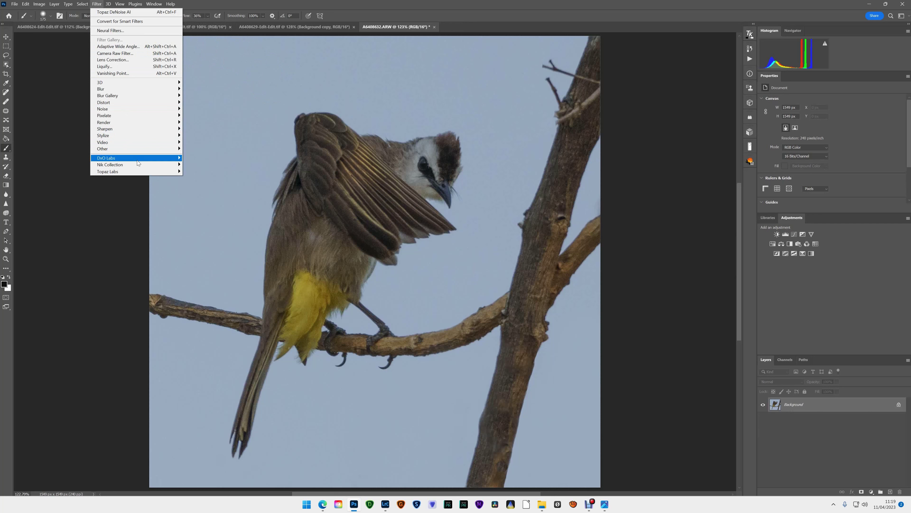
{"action": "mouse_move", "coordinate": [137, 172]}
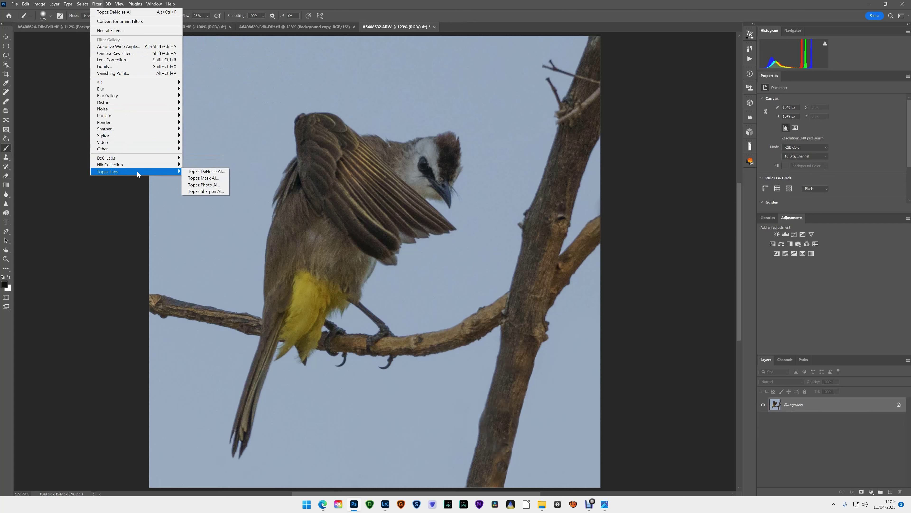
{"action": "left_click", "coordinate": [204, 172]}
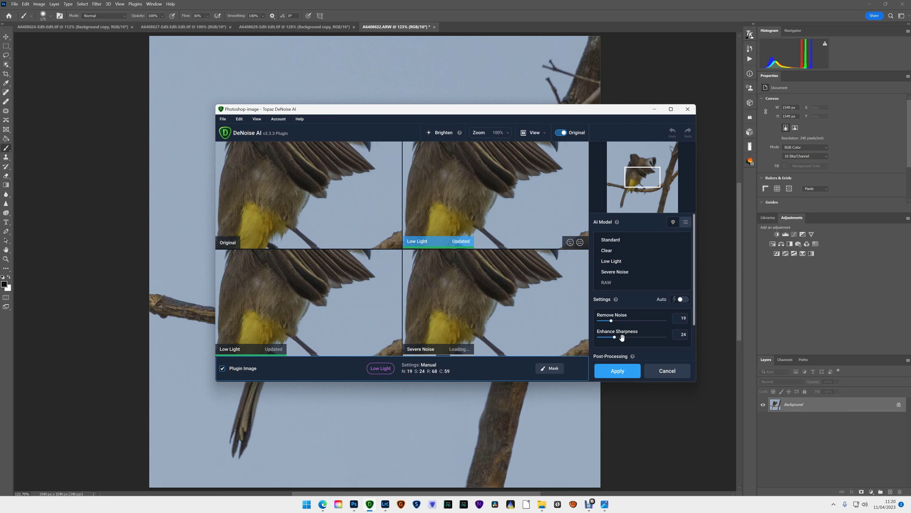
{"action": "left_click_drag", "start_coordinate": [614, 340], "coordinate": [606, 334]}
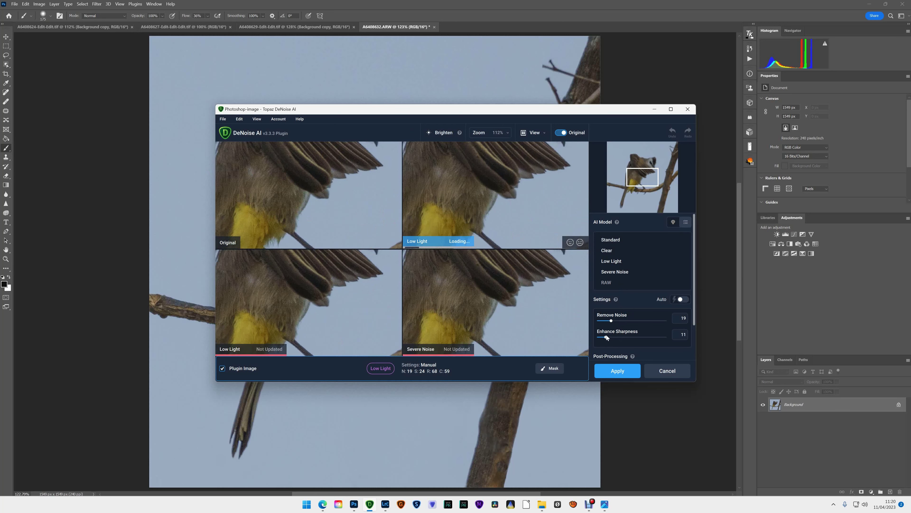
{"action": "left_click", "coordinate": [622, 372]}
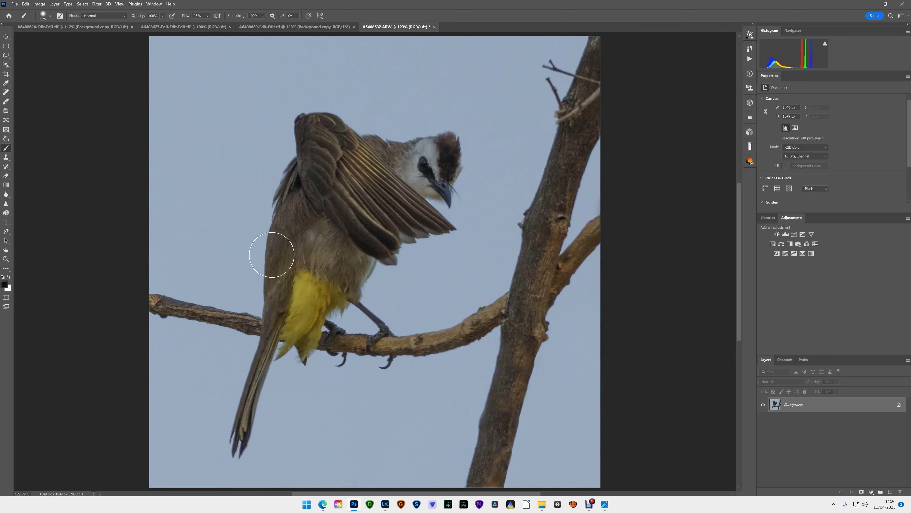
- Duplicate the denoised Background layer as Background copy and activate the Sharpen tool
{"action": "right_click", "coordinate": [808, 406]}
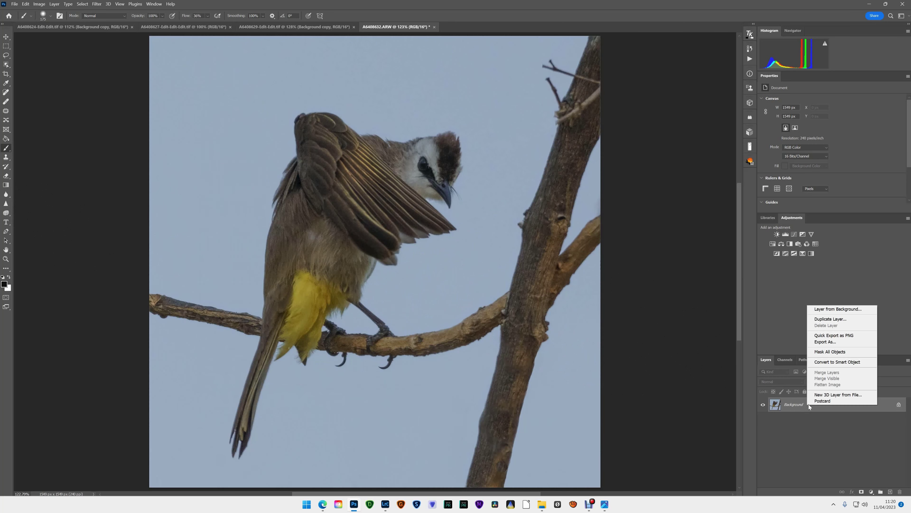
{"action": "left_click", "coordinate": [831, 319]}
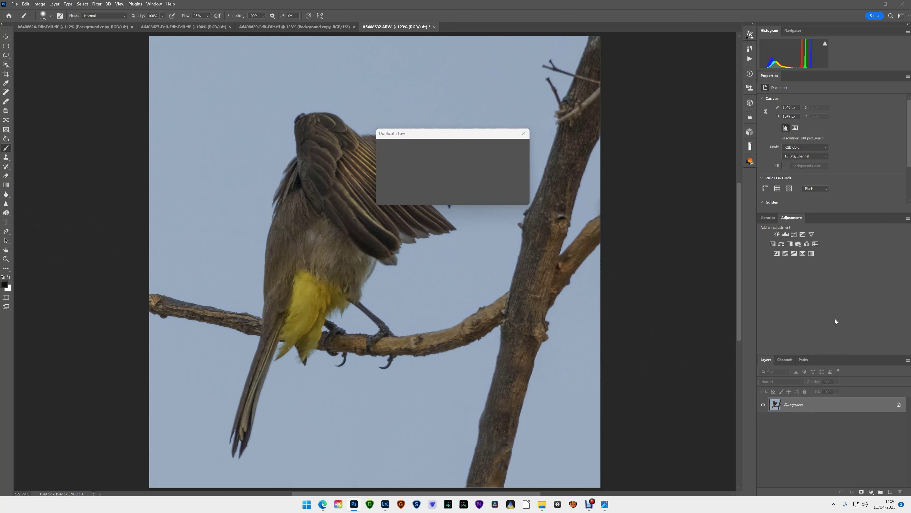
{"action": "left_click", "coordinate": [514, 148]}
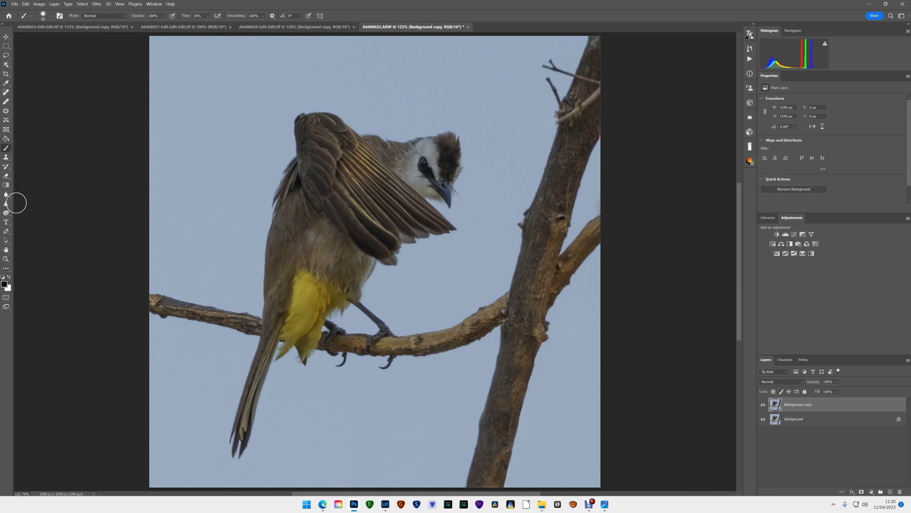
{"action": "left_click", "coordinate": [6, 204]}
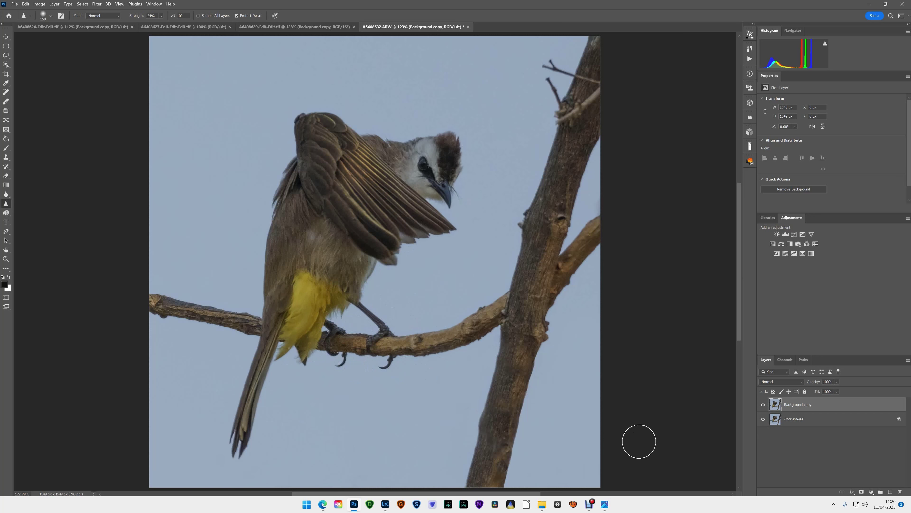
- Flatten the image and duplicate the resulting Background layer as Background copy
{"action": "right_click", "coordinate": [801, 421]}
{"action": "left_click", "coordinate": [828, 399]}
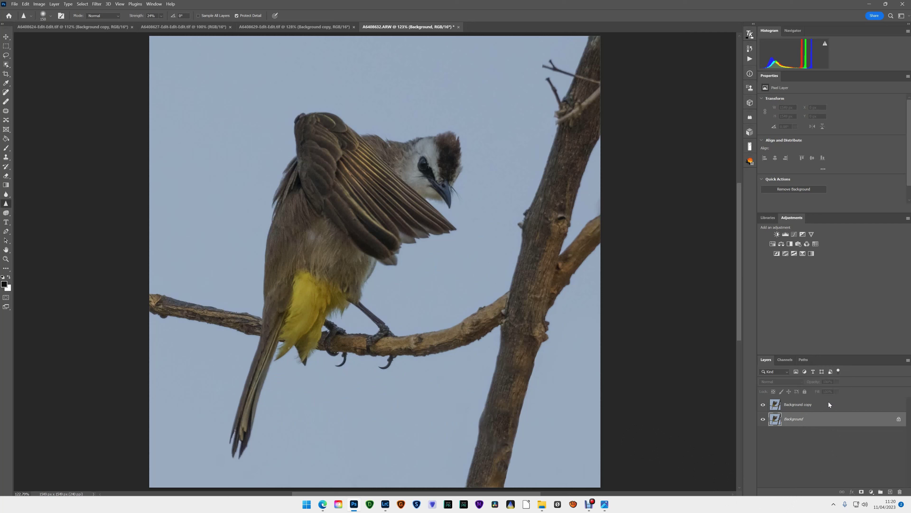
{"action": "right_click", "coordinate": [800, 404]}
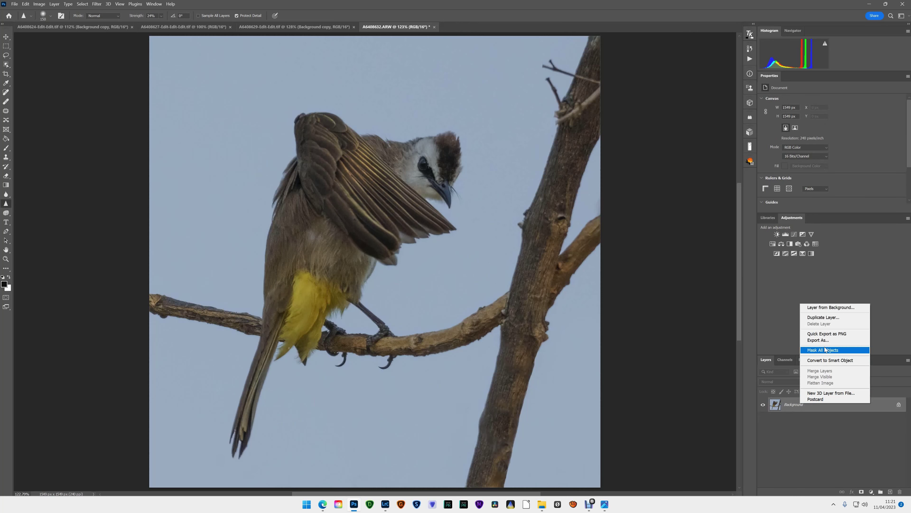
{"action": "left_click", "coordinate": [824, 317]}
{"action": "left_click", "coordinate": [515, 150]}
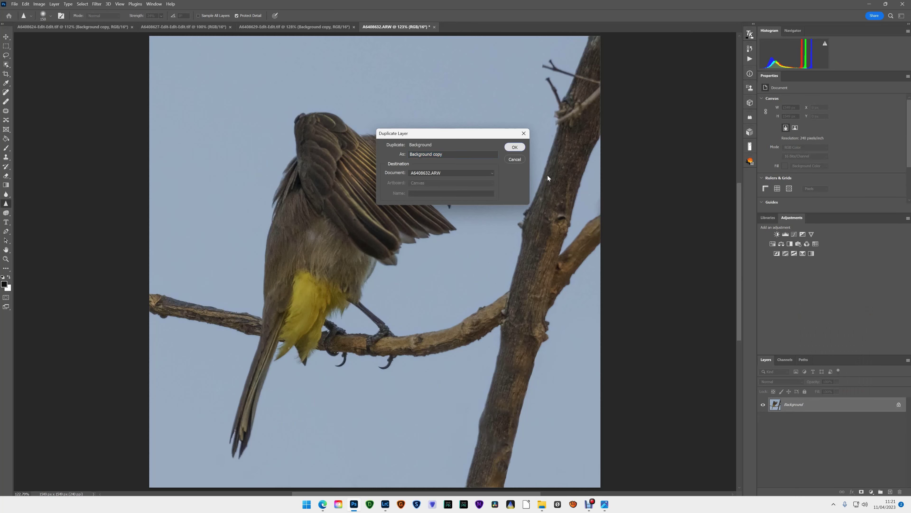
- Apply Auto Tone to the Background copy layer and lower its opacity to 15%
{"action": "left_click", "coordinate": [40, 5]}
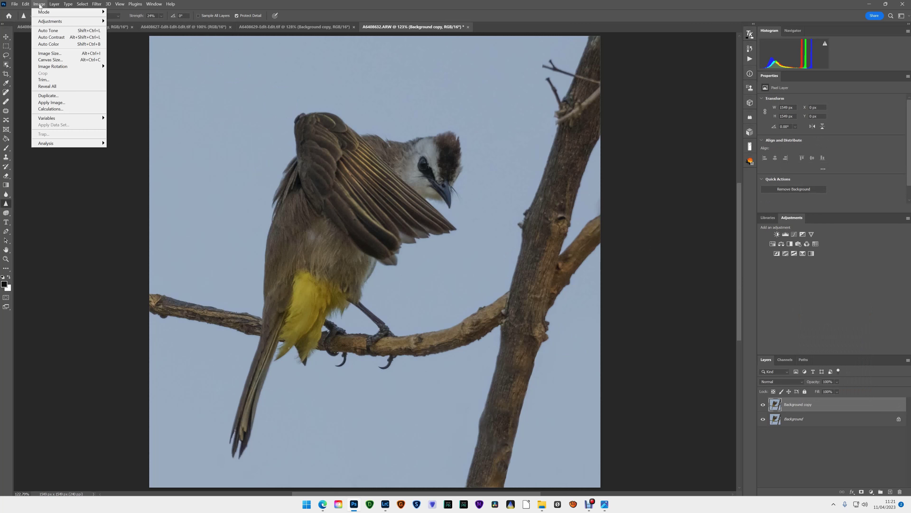
{"action": "left_click", "coordinate": [47, 30]}
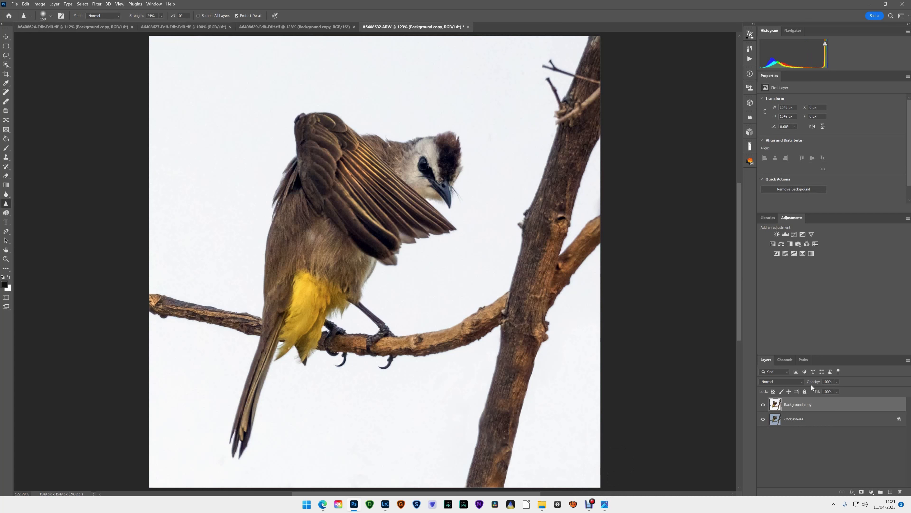
{"action": "left_click_drag", "start_coordinate": [817, 384], "coordinate": [786, 383]}
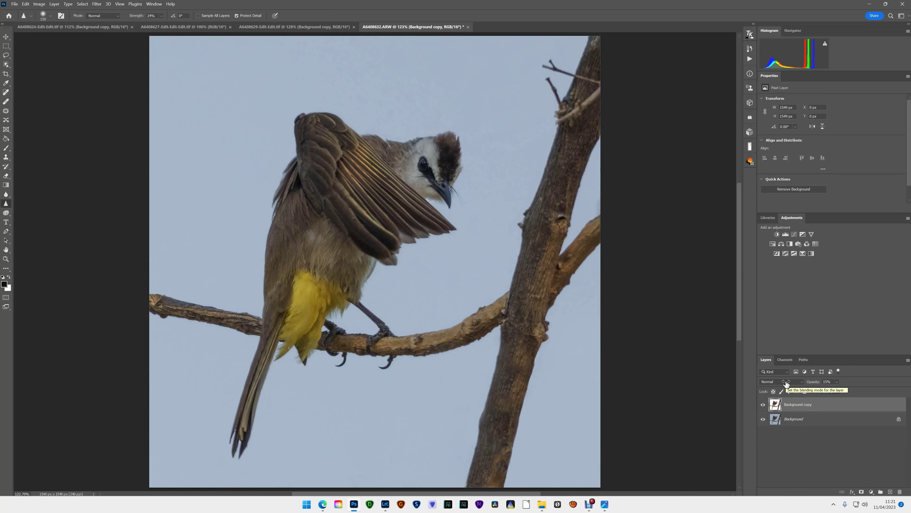
- Select the Background layer, save the retouched photo and switch to Lightroom Classic
{"action": "left_click", "coordinate": [791, 420]}
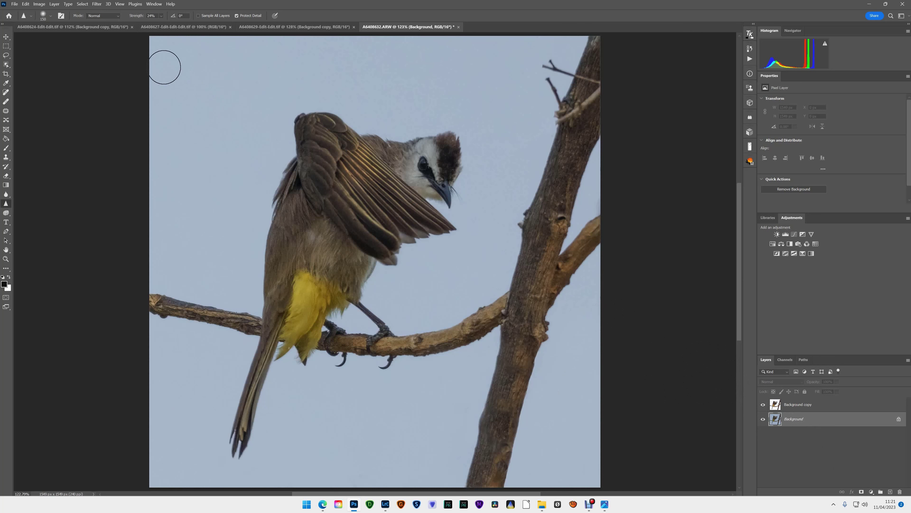
{"action": "left_click", "coordinate": [26, 4]}
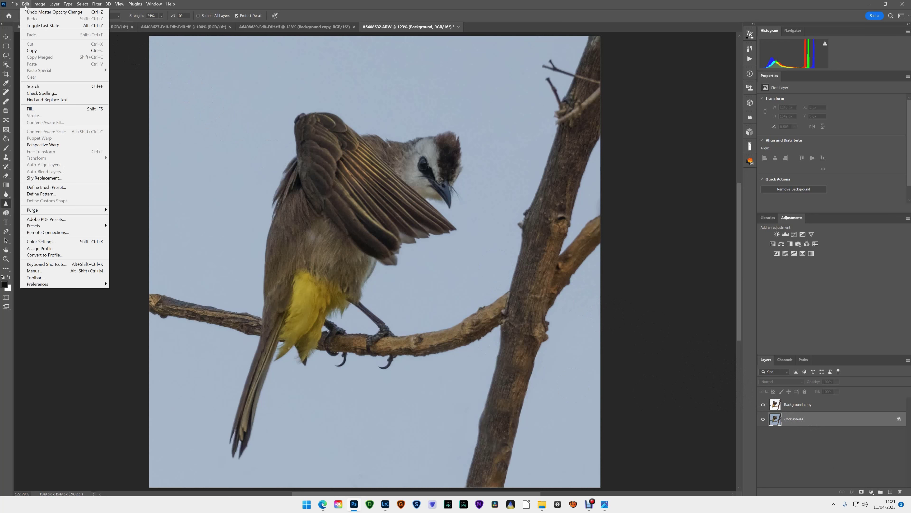
{"action": "mouse_move", "coordinate": [16, 6]}
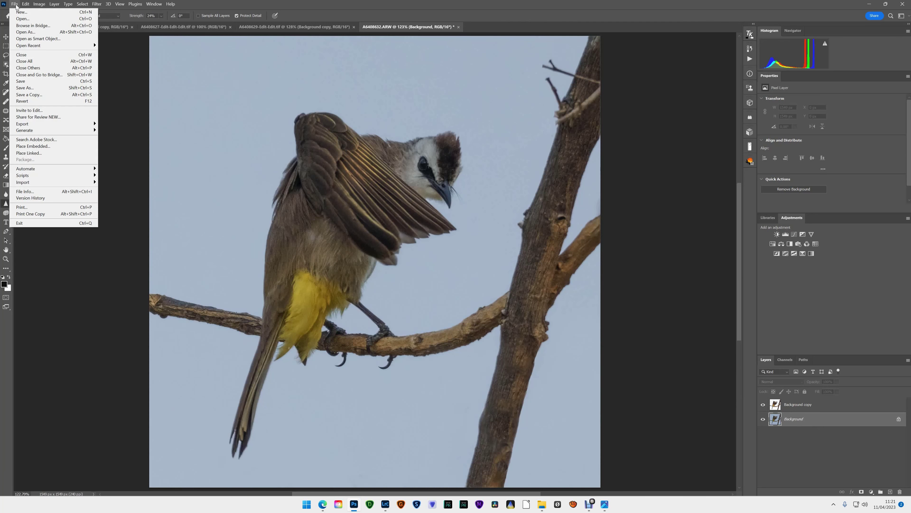
{"action": "left_click", "coordinate": [36, 84]}
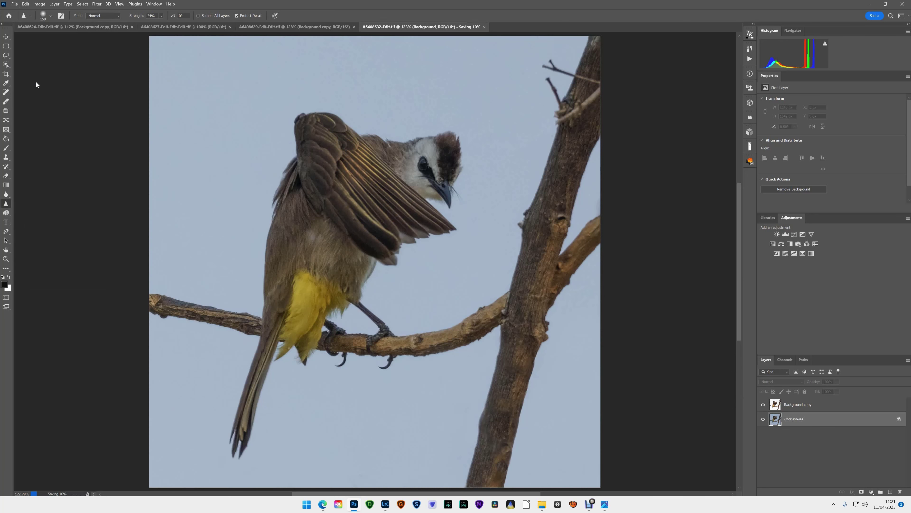
{"action": "left_click", "coordinate": [385, 504]}
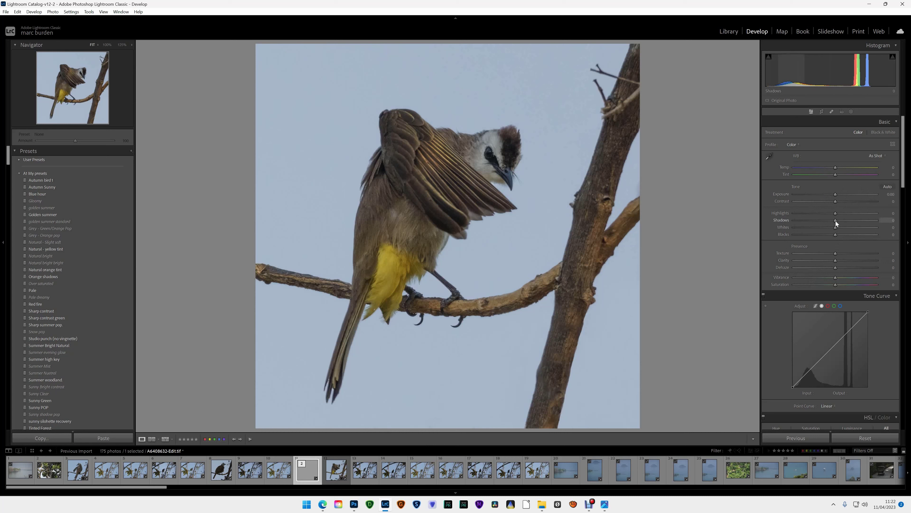
- Set the photo's Shadows to +33, Highlights to −25 and Contrast to −6
{"action": "left_click_drag", "start_coordinate": [837, 221], "coordinate": [843, 220]}
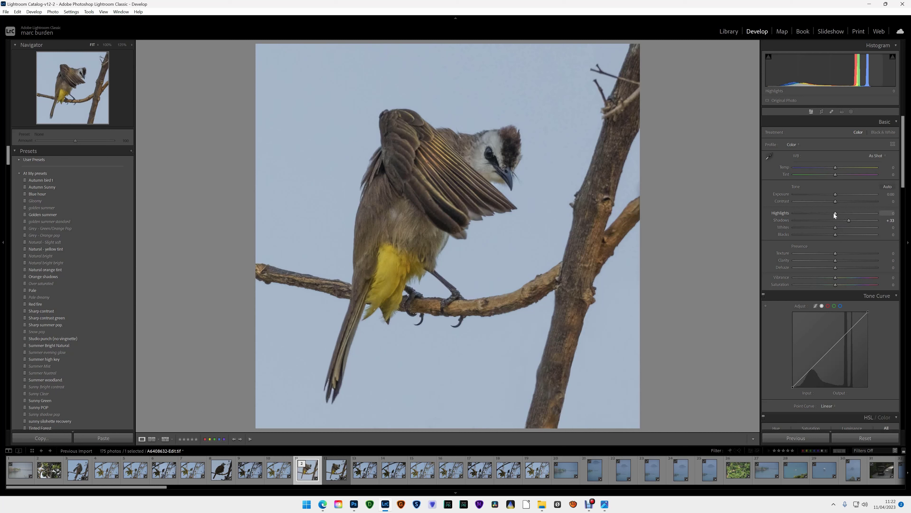
{"action": "left_click_drag", "start_coordinate": [825, 212], "coordinate": [824, 211]}
{"action": "left_click_drag", "start_coordinate": [830, 203], "coordinate": [831, 201]}
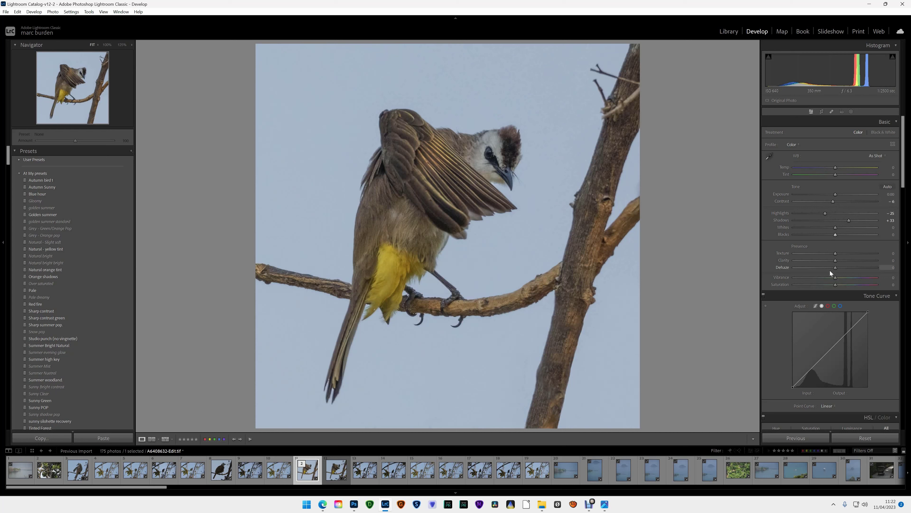
- Set the photo's Vibrance to −12, Clarity to +4 and Texture to +6
{"action": "left_click_drag", "start_coordinate": [833, 277], "coordinate": [830, 277]}
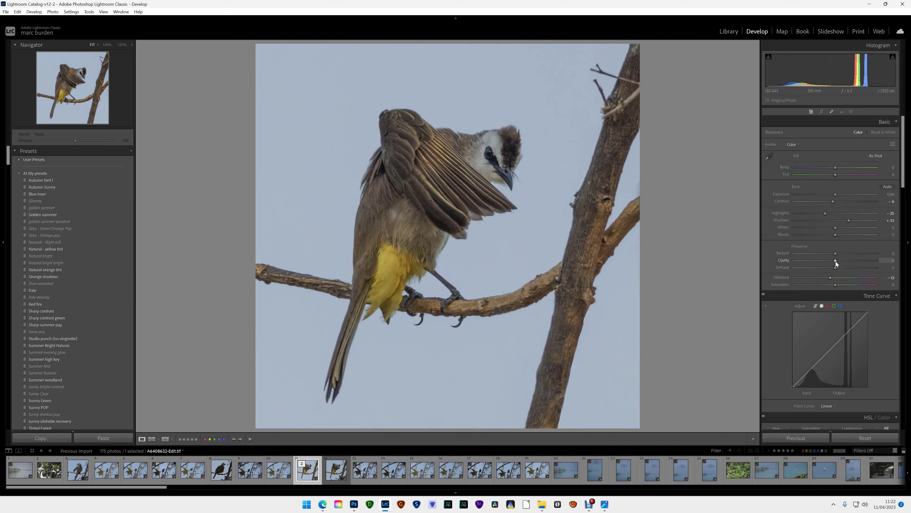
{"action": "left_click_drag", "start_coordinate": [838, 260], "coordinate": [834, 260]}
{"action": "key", "text": "t"}
- Mask the background, set its Exposure to −0.22 and slightly lower its Highlights, then return to the global adjustments
{"action": "left_click", "coordinate": [851, 112]}
{"action": "left_click", "coordinate": [872, 145]}
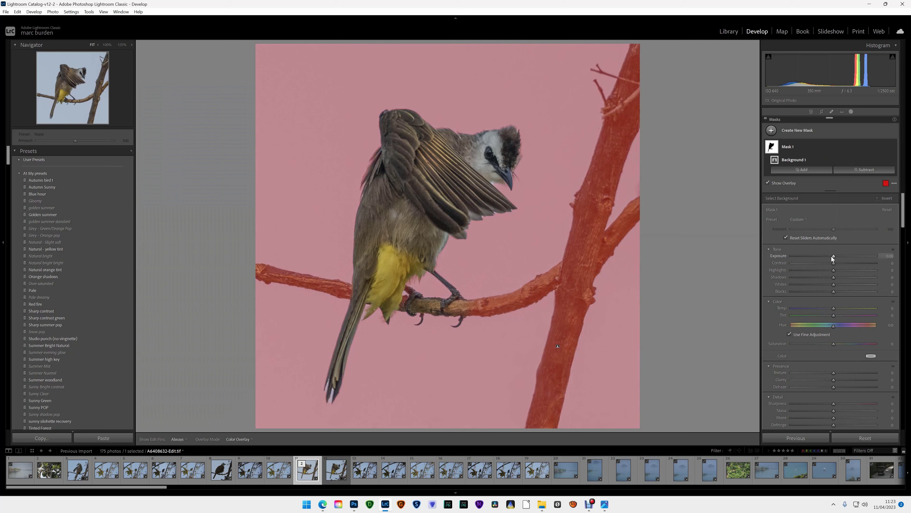
{"action": "left_click_drag", "start_coordinate": [833, 256], "coordinate": [829, 252]}
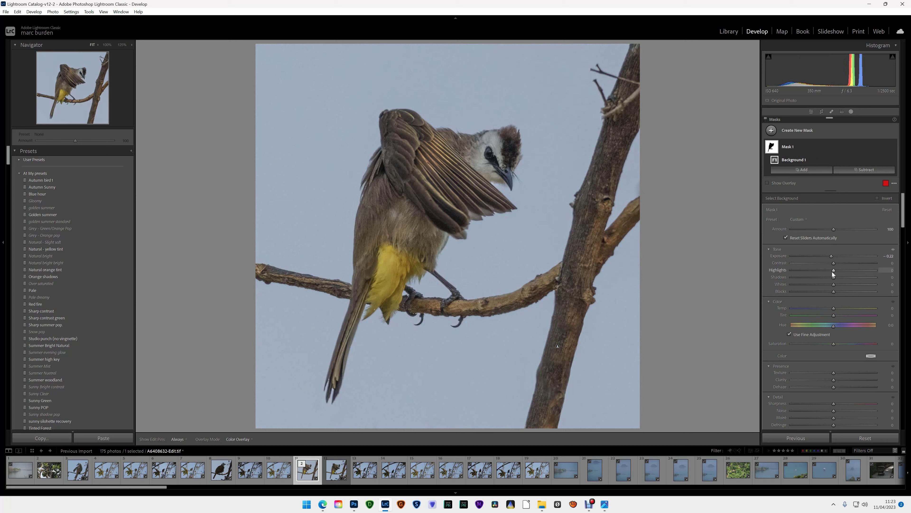
{"action": "left_click_drag", "start_coordinate": [825, 270], "coordinate": [829, 268]}
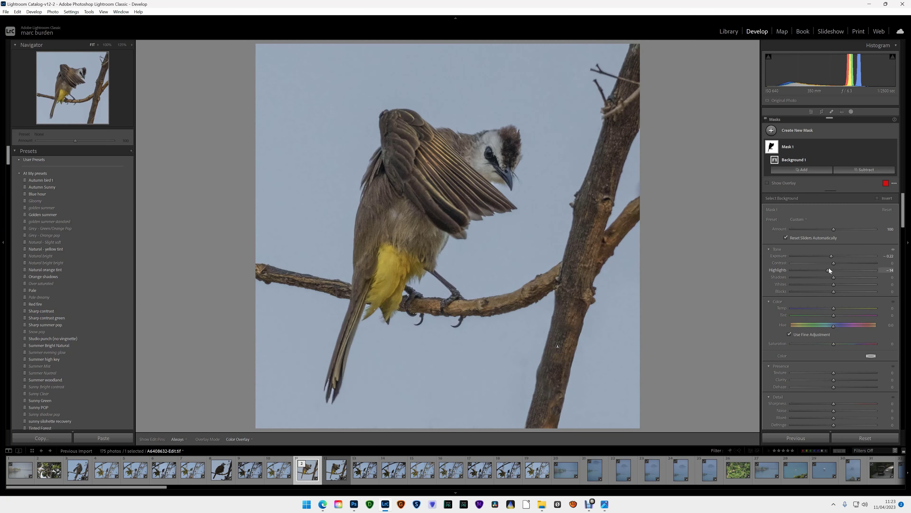
{"action": "left_click", "coordinate": [812, 112]}
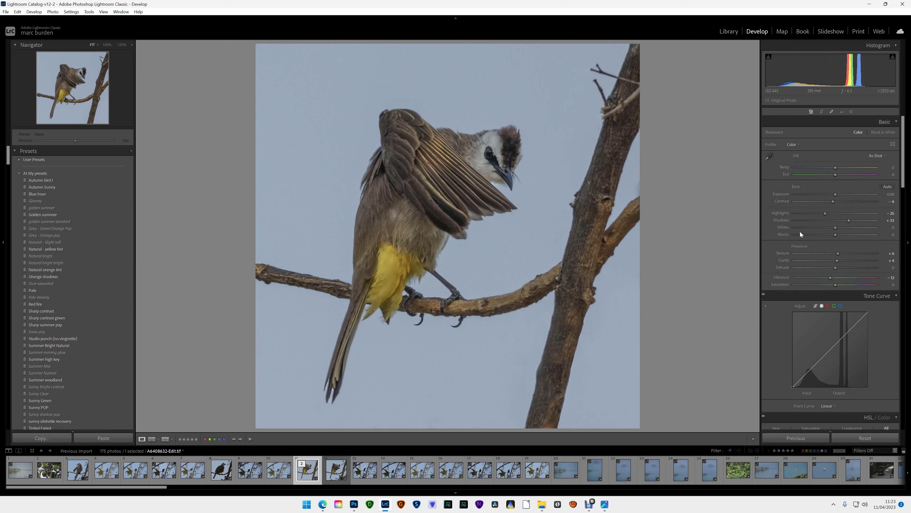
- Set the photo's Whites to +14, Dehaze to +6 and Shadows to +44
{"action": "left_click_drag", "start_coordinate": [835, 228], "coordinate": [841, 223]}
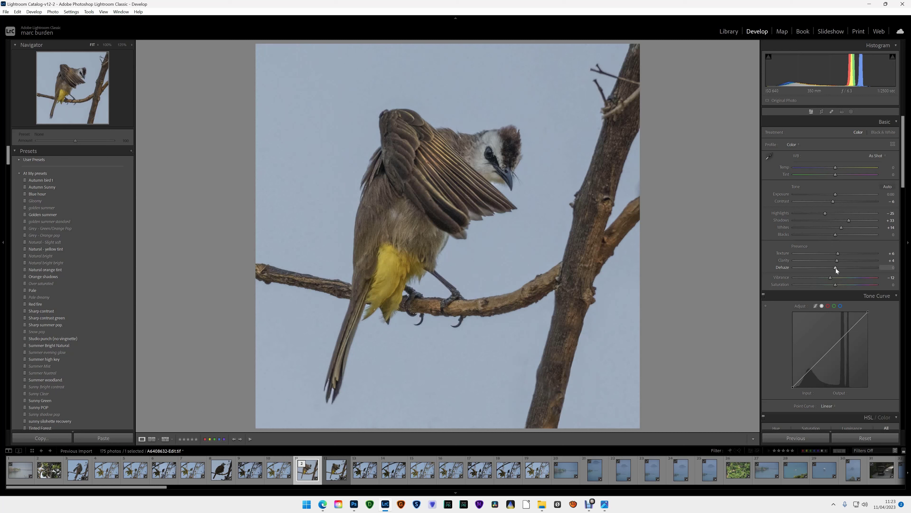
{"action": "left_click_drag", "start_coordinate": [838, 267], "coordinate": [838, 266]}
{"action": "left_click_drag", "start_coordinate": [848, 220], "coordinate": [853, 220]}
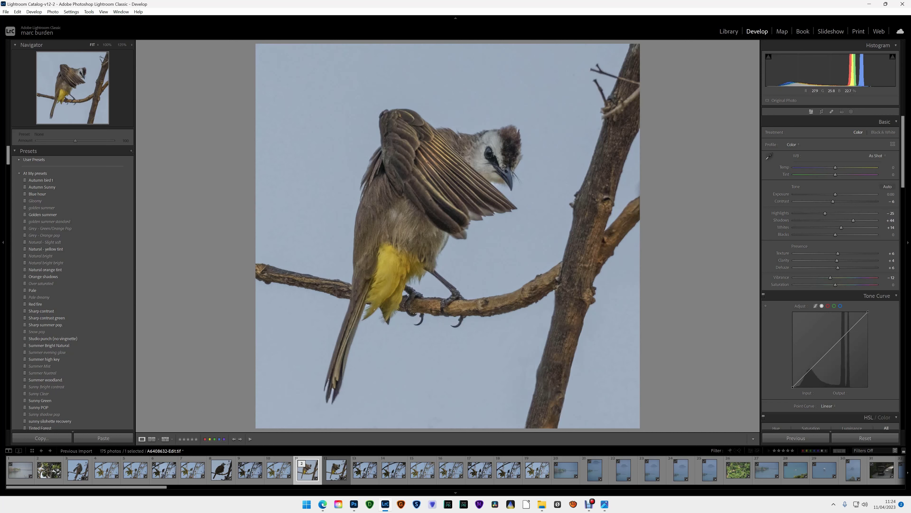
- Open the adjusted photo in Adobe Photoshop 2023 and duplicate its Background layer as Background copy
{"action": "right_click", "coordinate": [395, 95]}
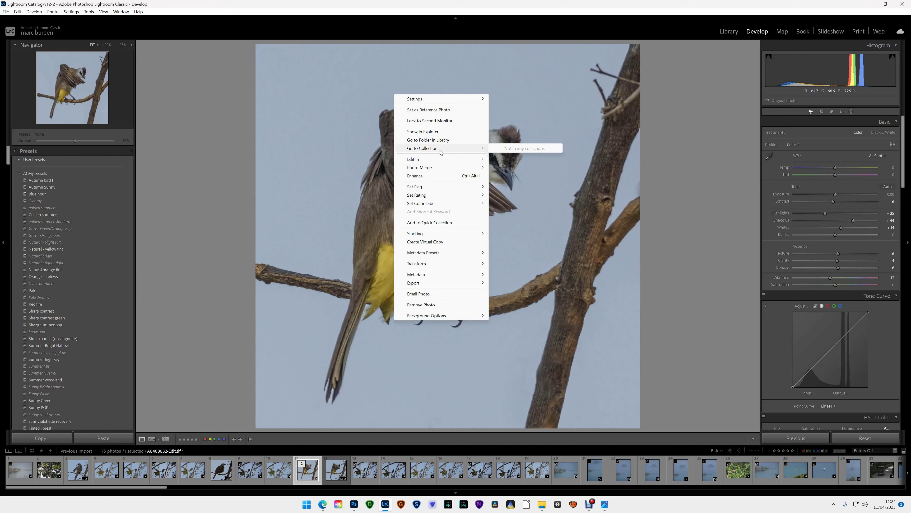
{"action": "mouse_move", "coordinate": [442, 159]}
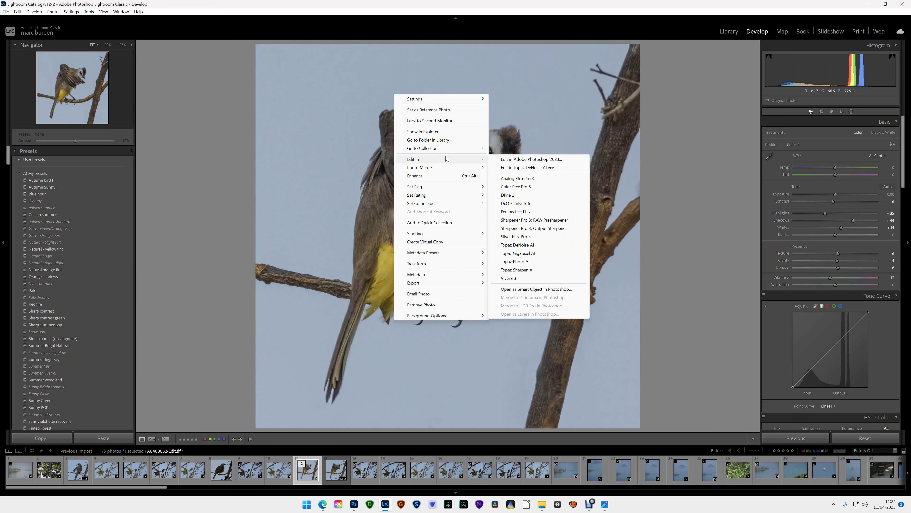
{"action": "left_click", "coordinate": [526, 159]}
{"action": "left_click", "coordinate": [876, 209]}
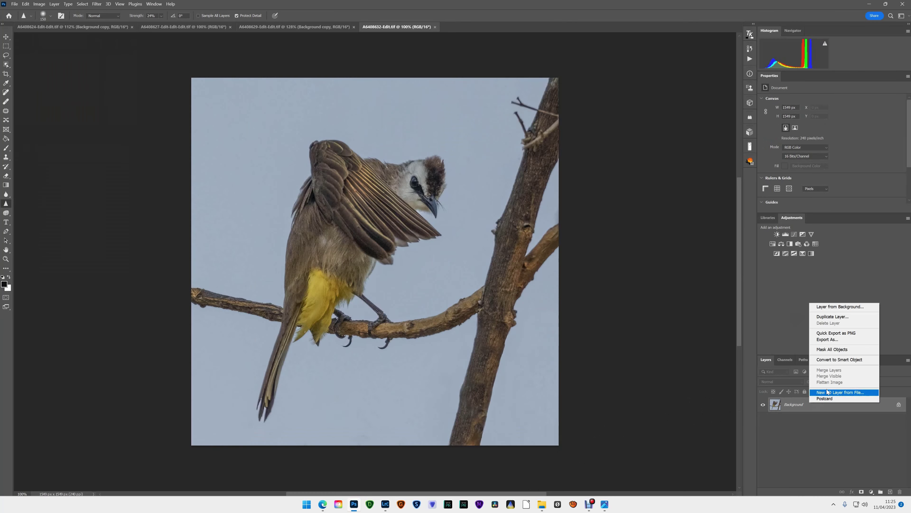
{"action": "key", "text": "ctrl+alt+j"}
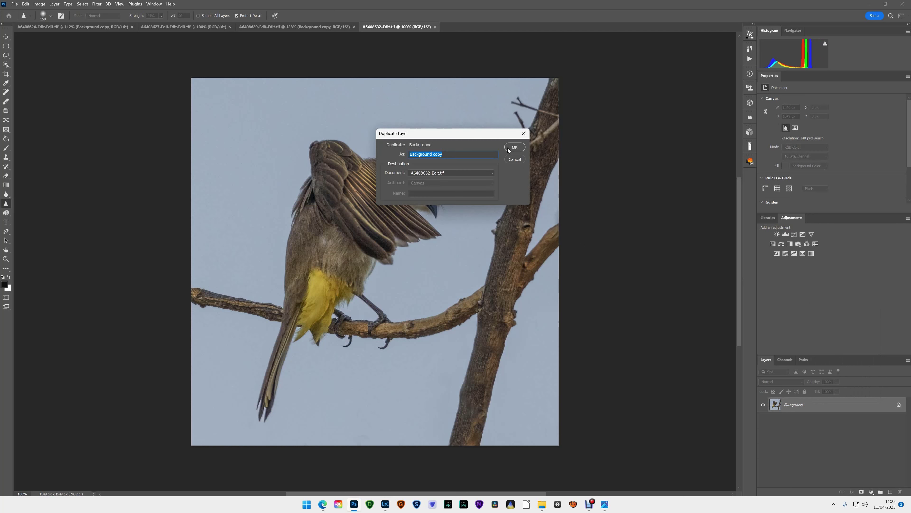
{"action": "left_click", "coordinate": [508, 146]}
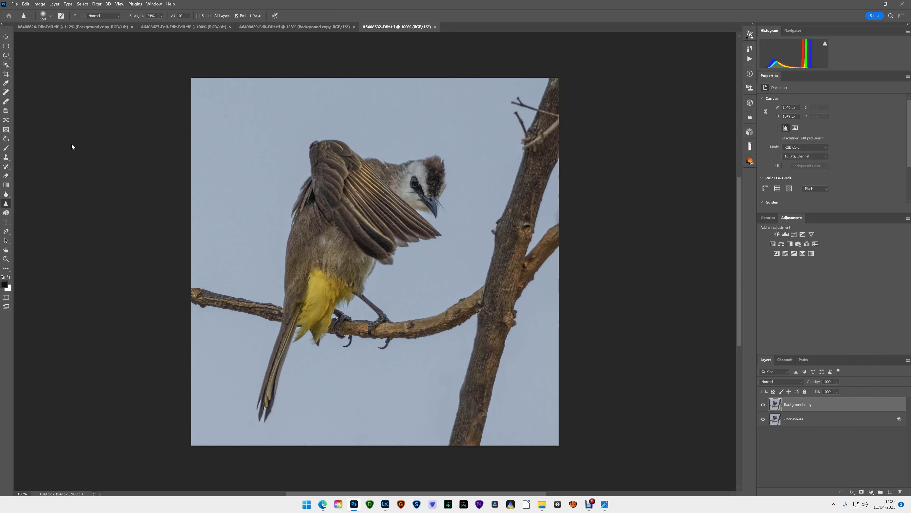
- Choose the Dodge tool and set its exposure to 20% for lightening the midtones on the Background copy layer
{"action": "left_click", "coordinate": [7, 159]}
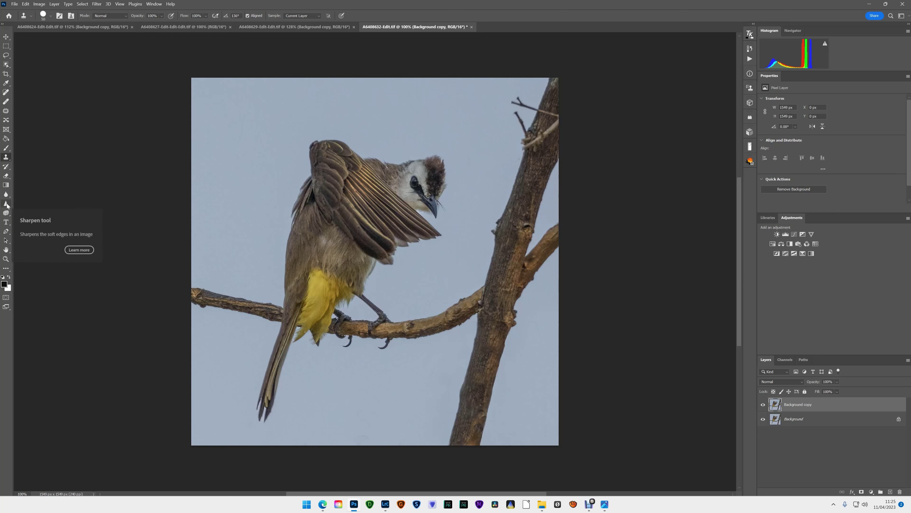
{"action": "left_click", "coordinate": [6, 213]}
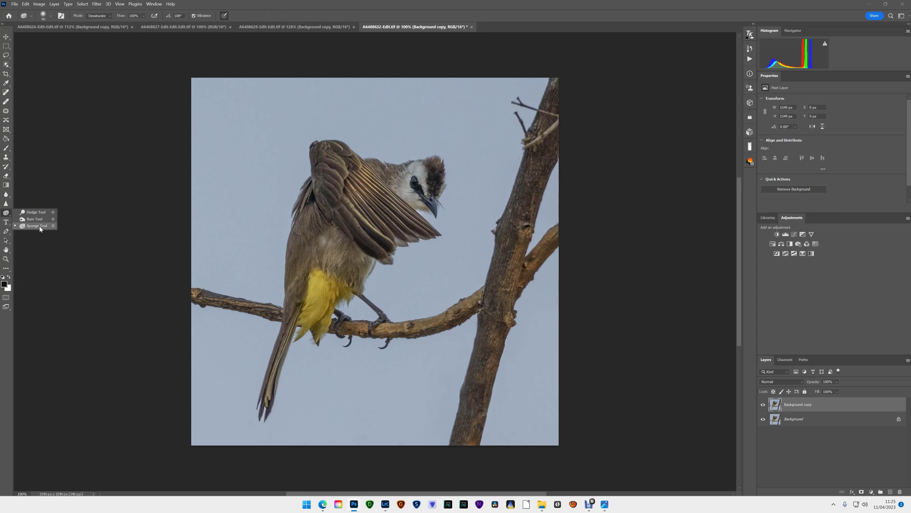
{"action": "left_click", "coordinate": [31, 212]}
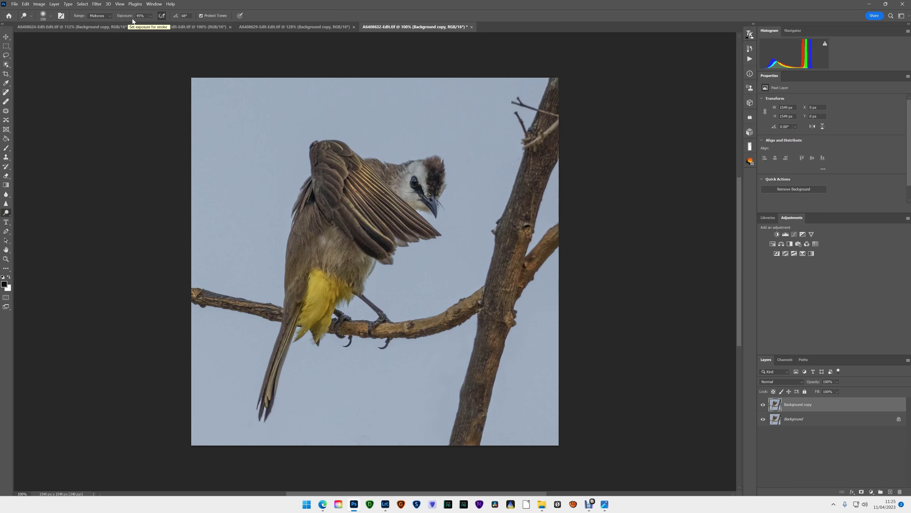
{"action": "left_click_drag", "start_coordinate": [129, 17], "coordinate": [119, 18]}
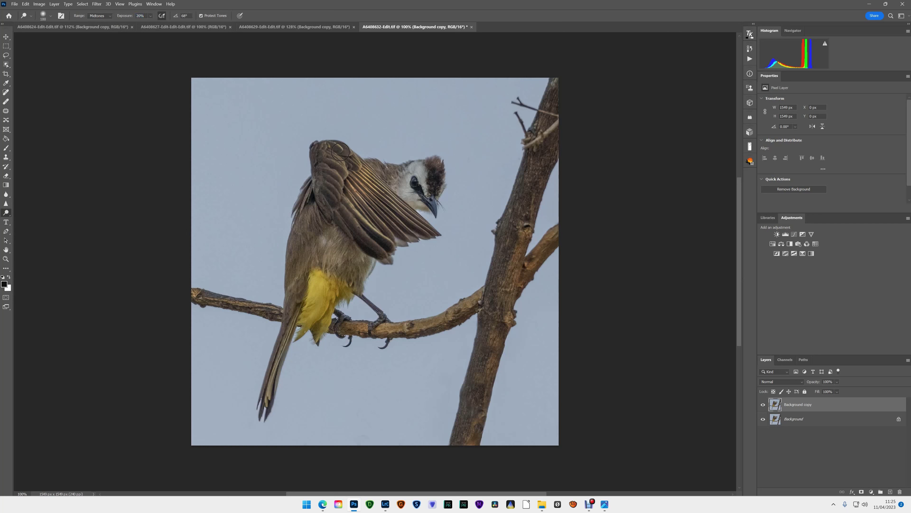